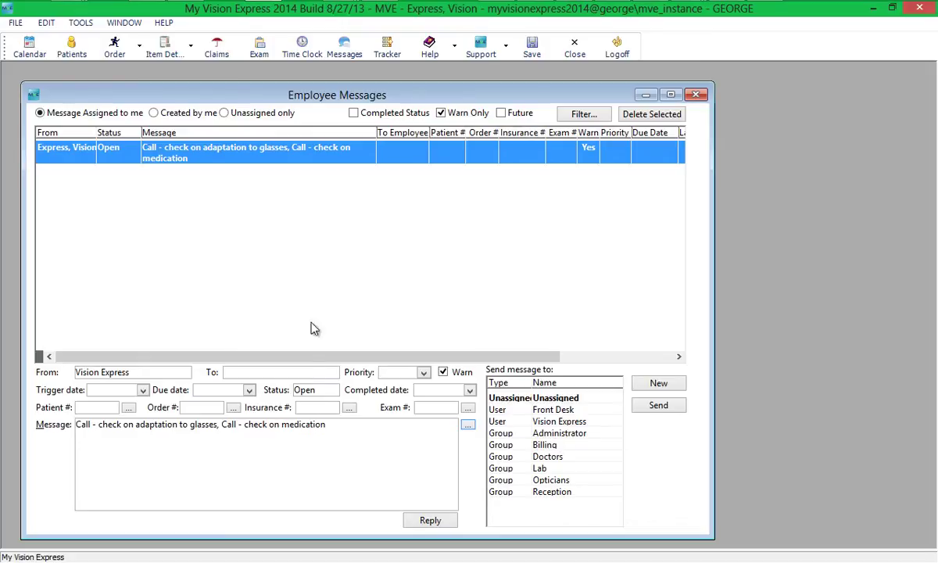
# - Add 'My new test message' to the Employee Messages category list with sort order 10
pyautogui.click(11, 22)
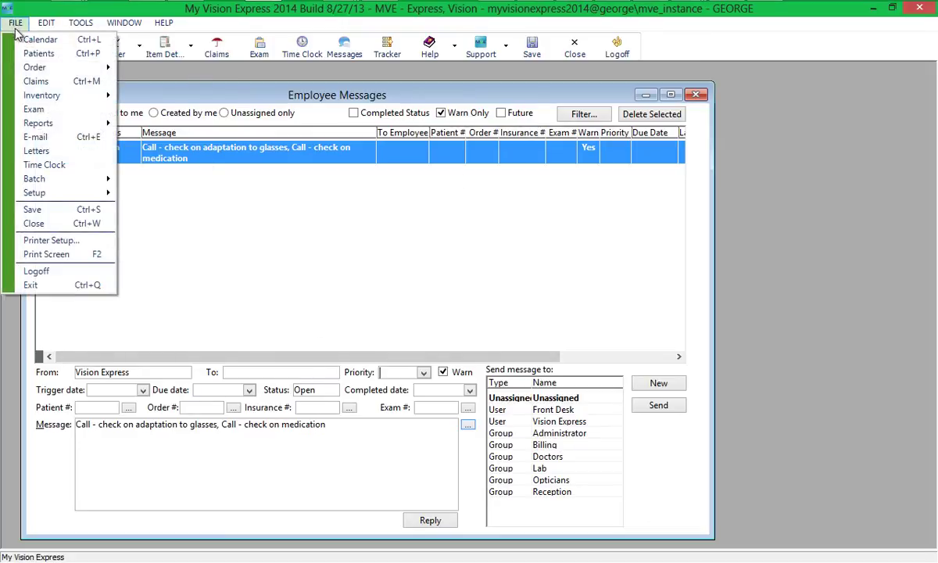
pyautogui.moveTo(56, 197)
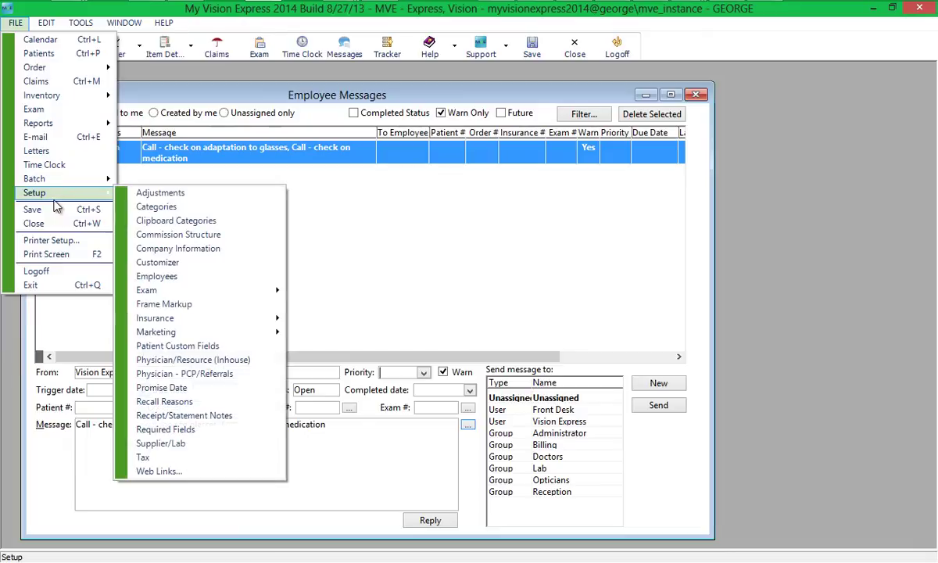
pyautogui.click(148, 207)
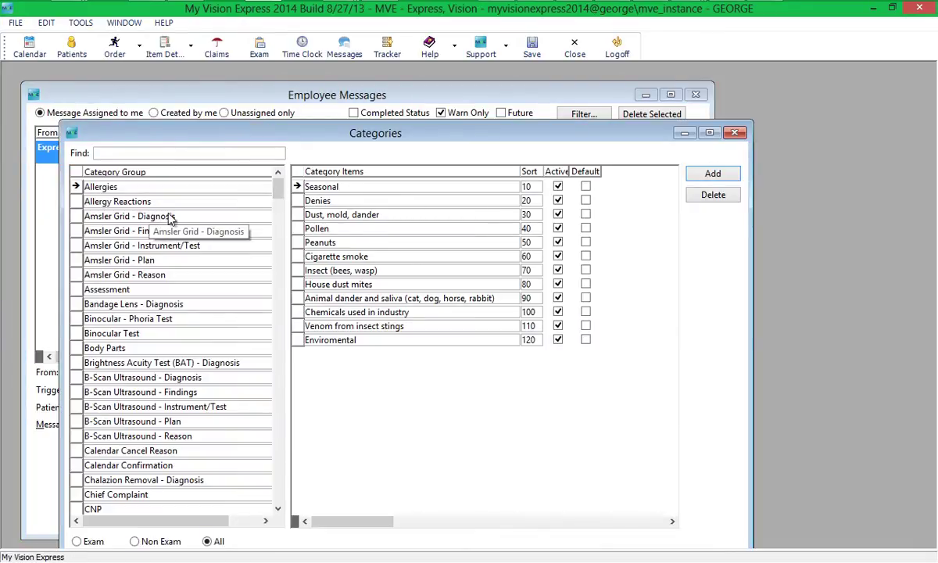
pyautogui.scroll(-20, 203, 258)
pyautogui.click(157, 304)
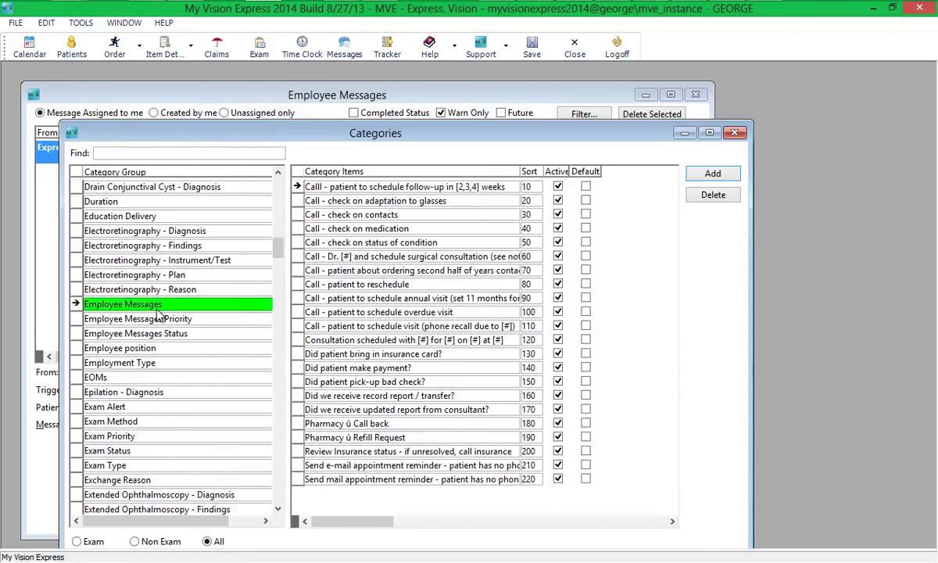
pyautogui.click(707, 173)
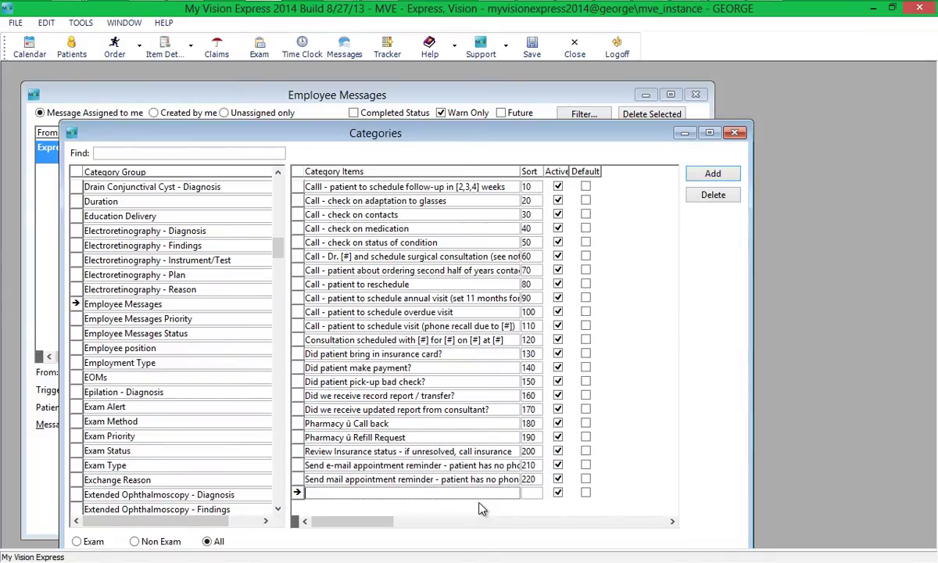
pyautogui.write('My new test message')
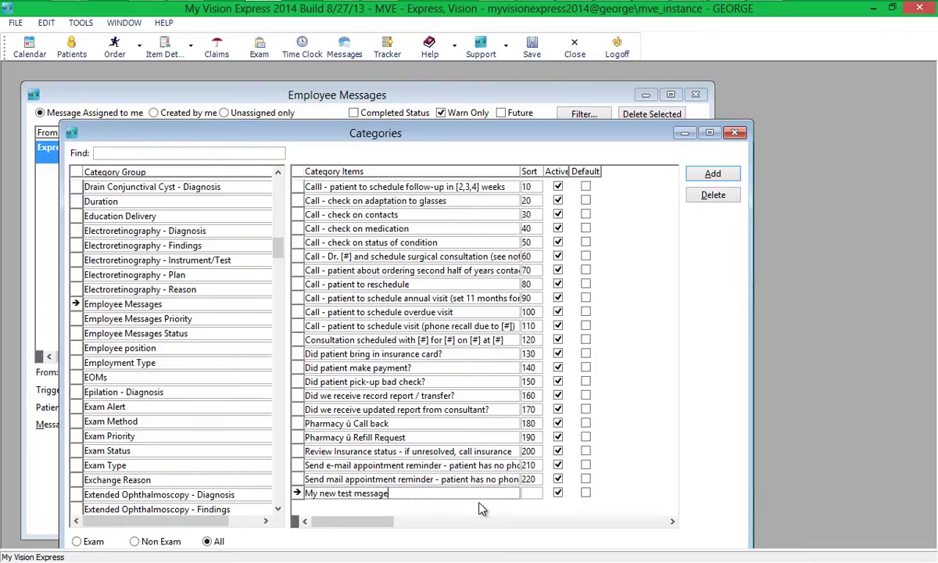
pyautogui.click(532, 492)
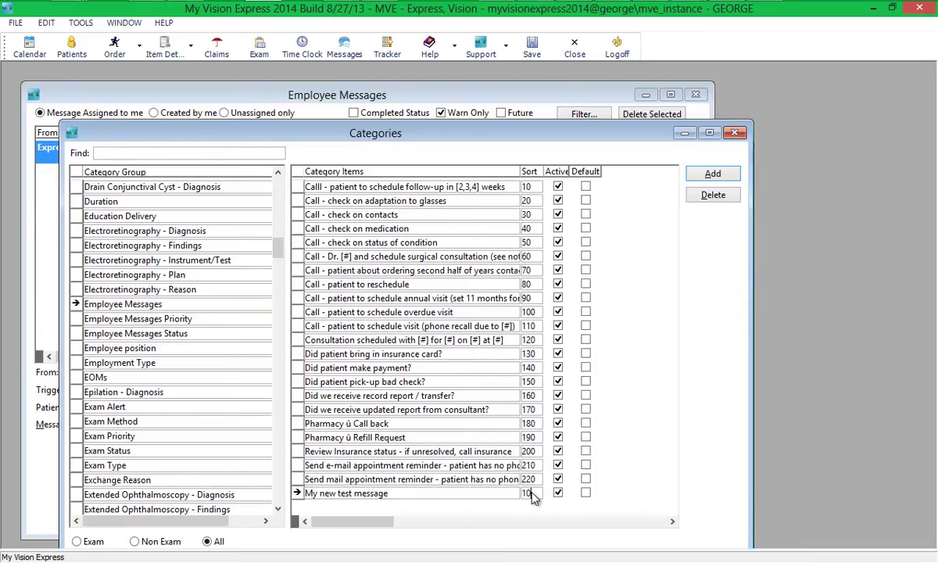
pyautogui.doubleClick(530, 493)
pyautogui.press('End')
# - Close category setup and select the follow-up scheduling preset in the message picker
pyautogui.click(736, 134)
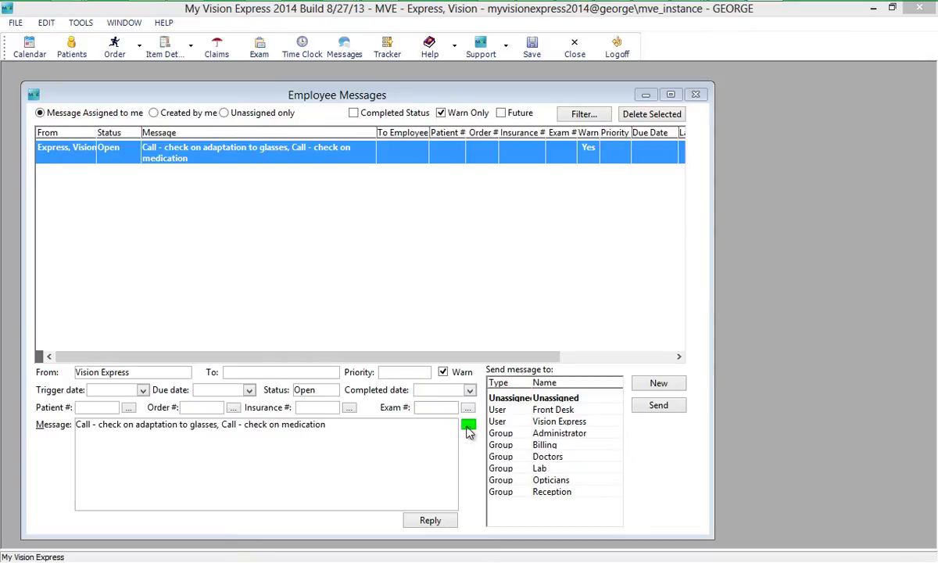
pyautogui.click(468, 426)
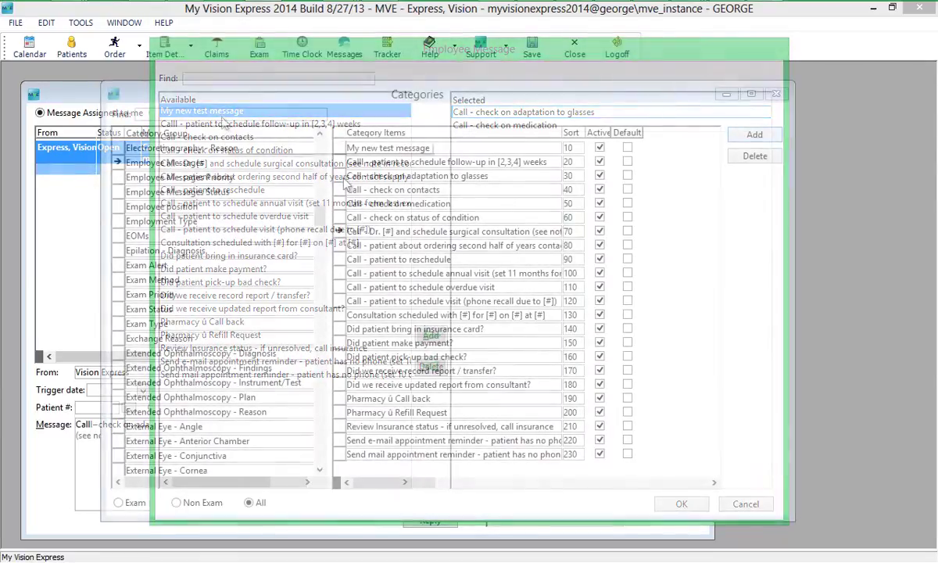
pyautogui.click(358, 166)
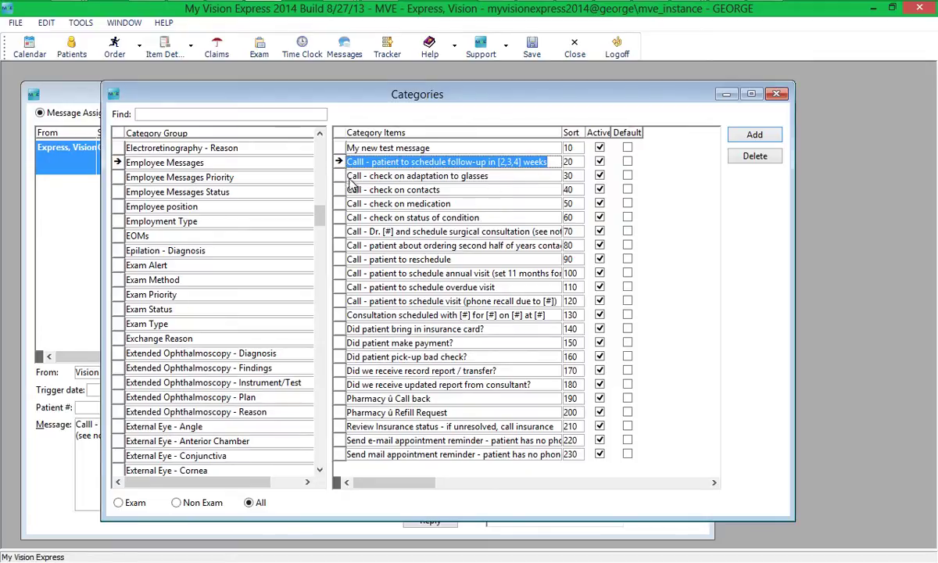
pyautogui.click(369, 233)
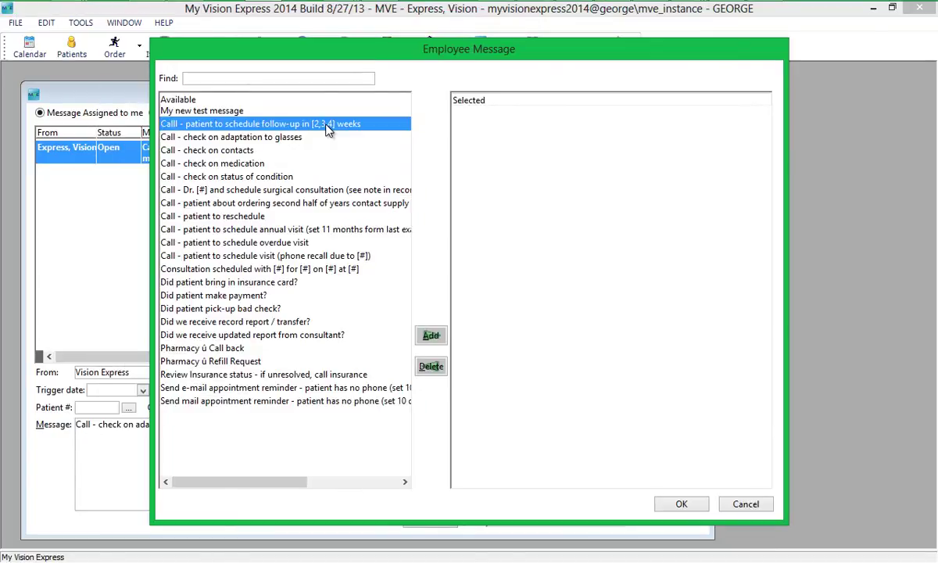
# - Insert the follow-up scheduling preset into the message with 2 weeks
pyautogui.doubleClick(327, 125)
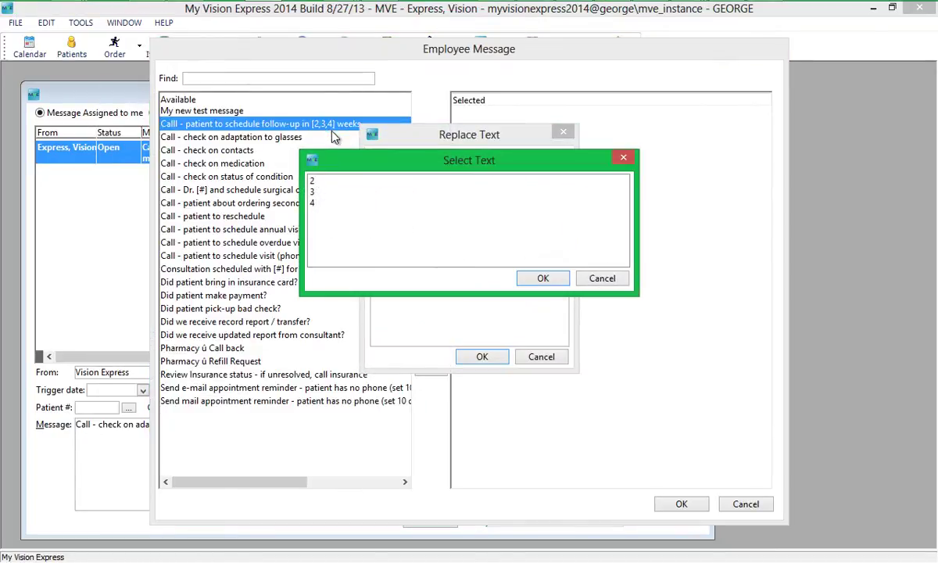
pyautogui.click(332, 182)
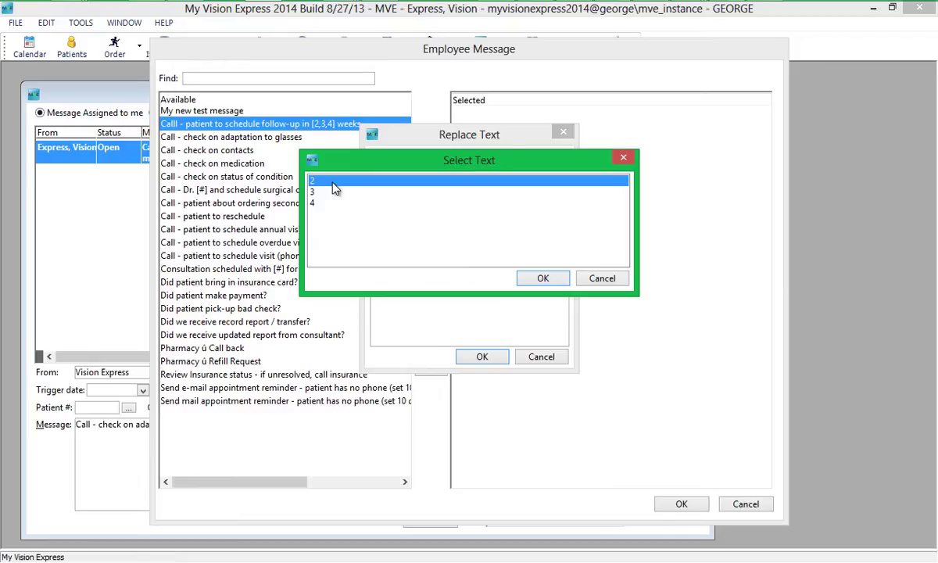
pyautogui.click(551, 280)
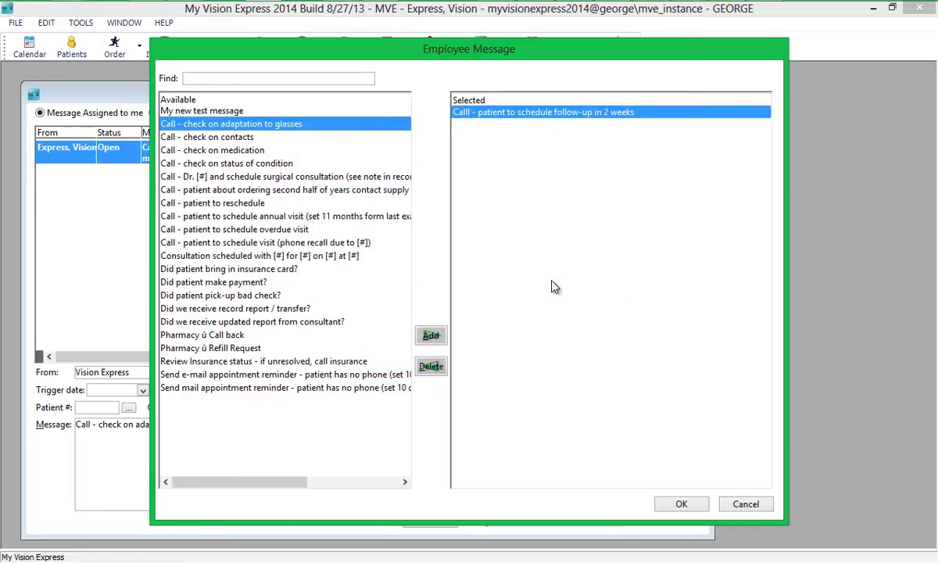
pyautogui.click(681, 503)
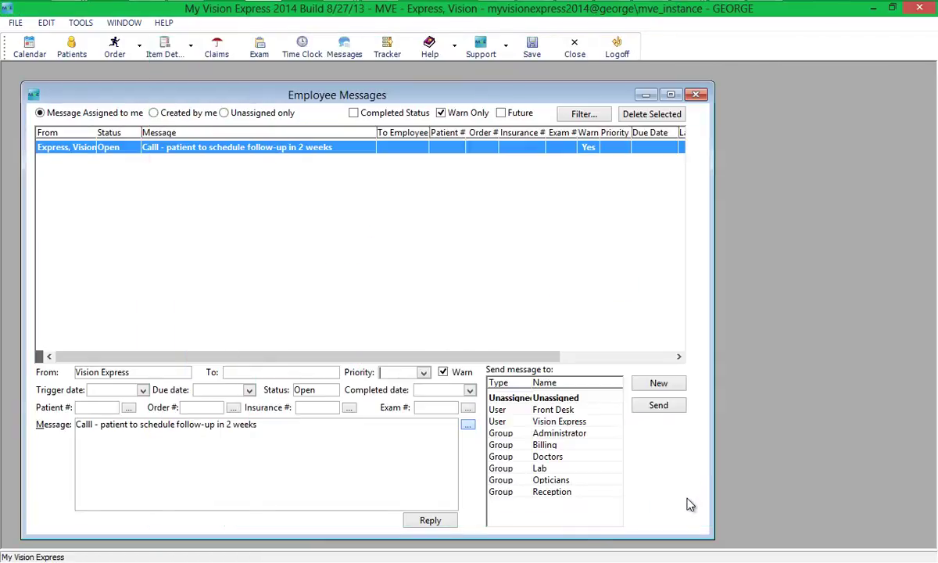
# - Append the surgical consultation preset with Dr. Test as the doctor
pyautogui.click(467, 423)
pyautogui.doubleClick(299, 190)
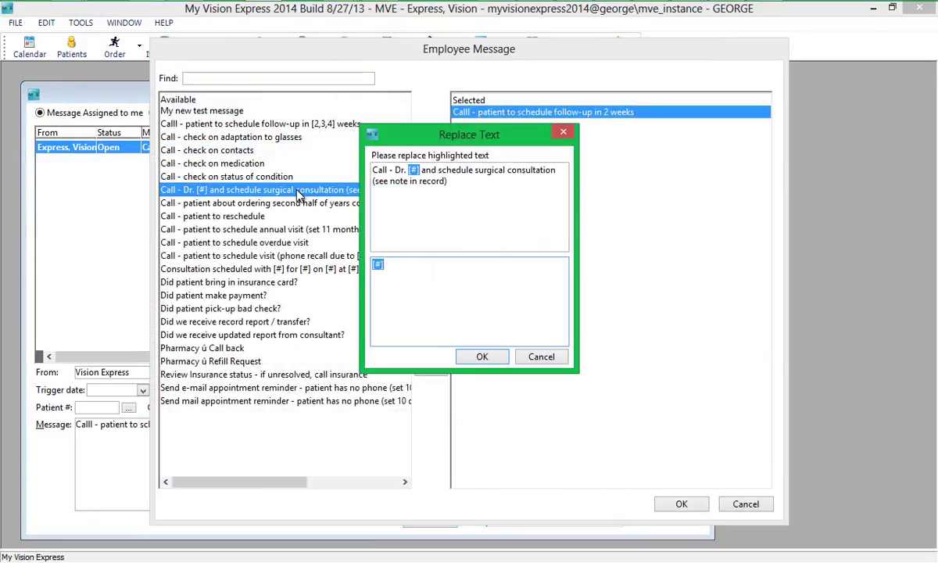
pyautogui.write('Test')
pyautogui.click(481, 357)
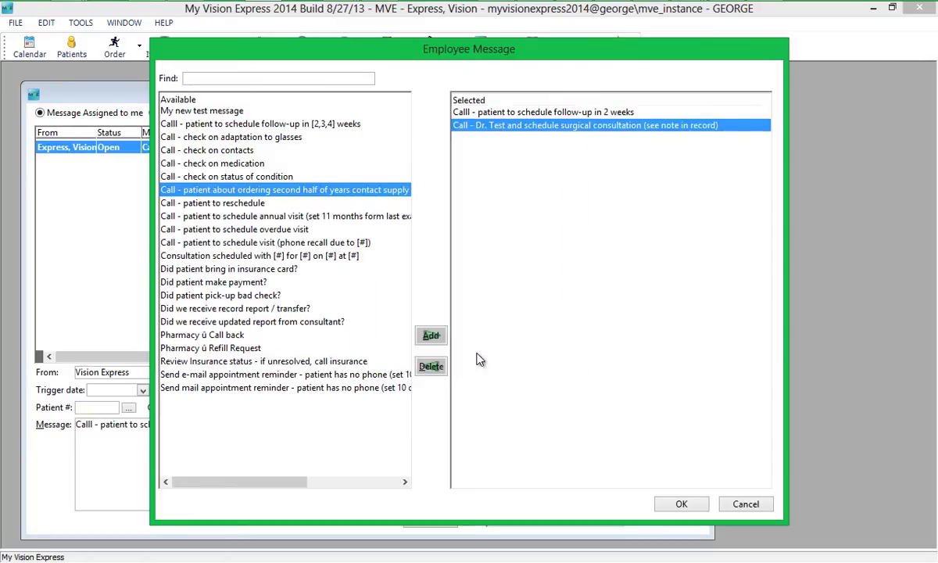
pyautogui.click(681, 503)
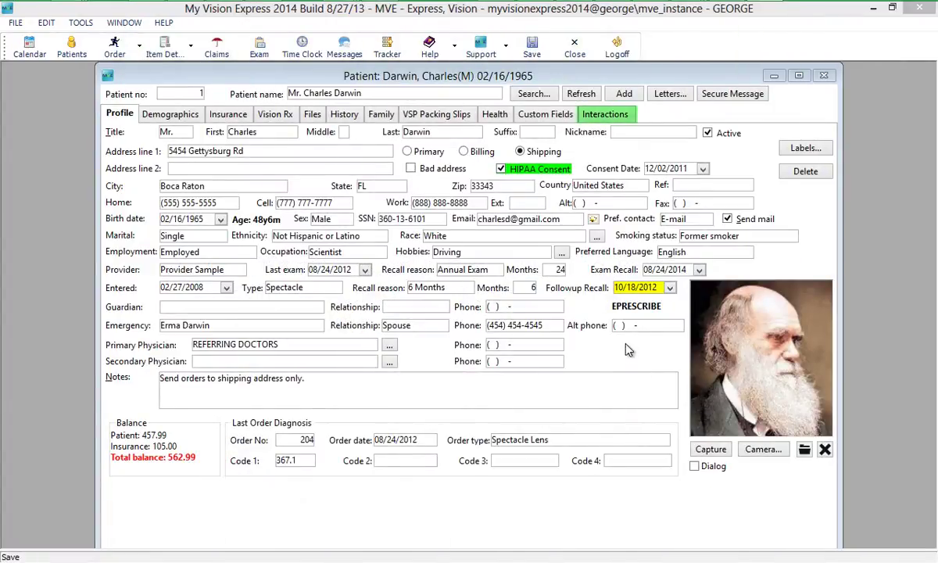
# - Start a new patient message from Interactions > Messages reading 'Test message for Mr.'
pyautogui.click(597, 116)
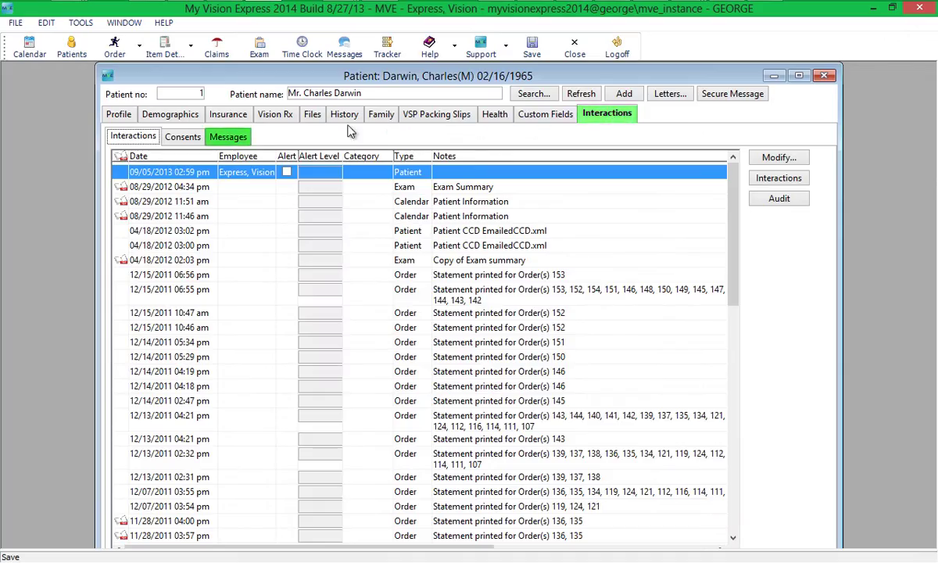
pyautogui.click(243, 139)
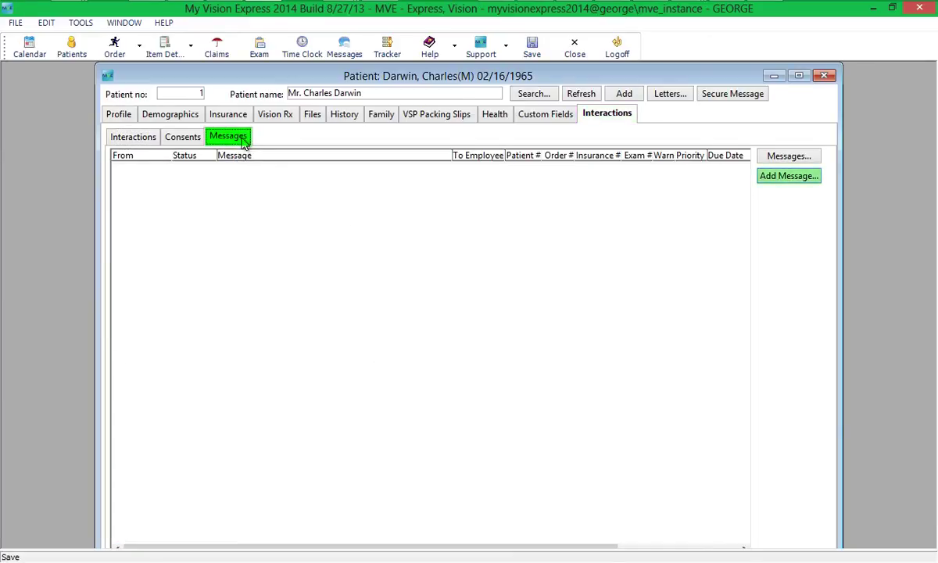
pyautogui.click(767, 176)
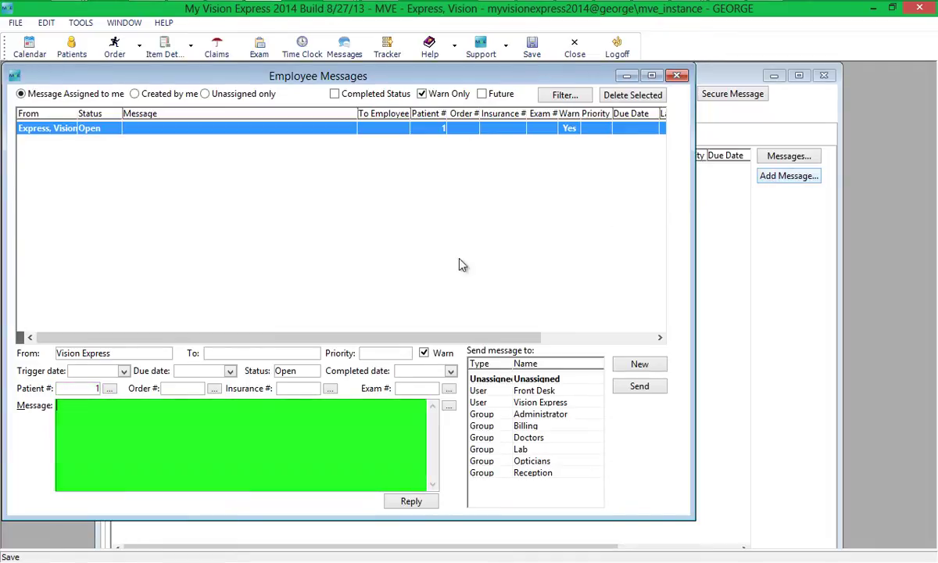
pyautogui.write('Test message for Mr. Darwin')
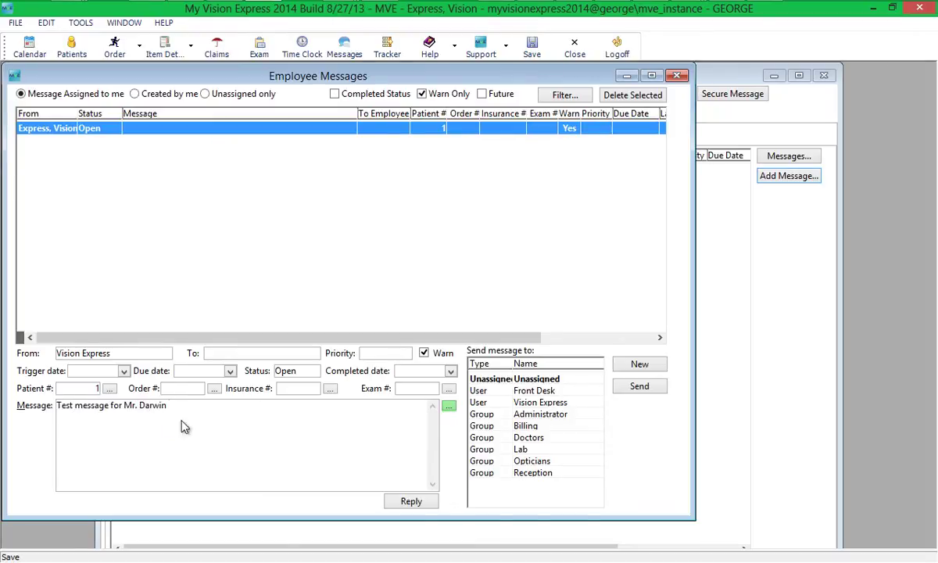
# - Append the check-on-adaptation-to-glasses and check-on-medication presets to the message
pyautogui.click(447, 406)
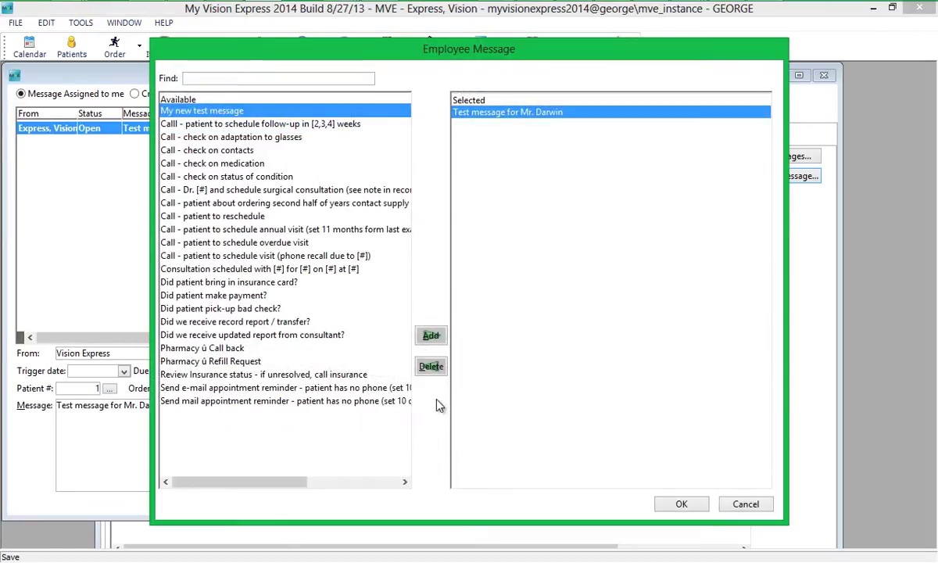
pyautogui.doubleClick(291, 140)
pyautogui.doubleClick(250, 150)
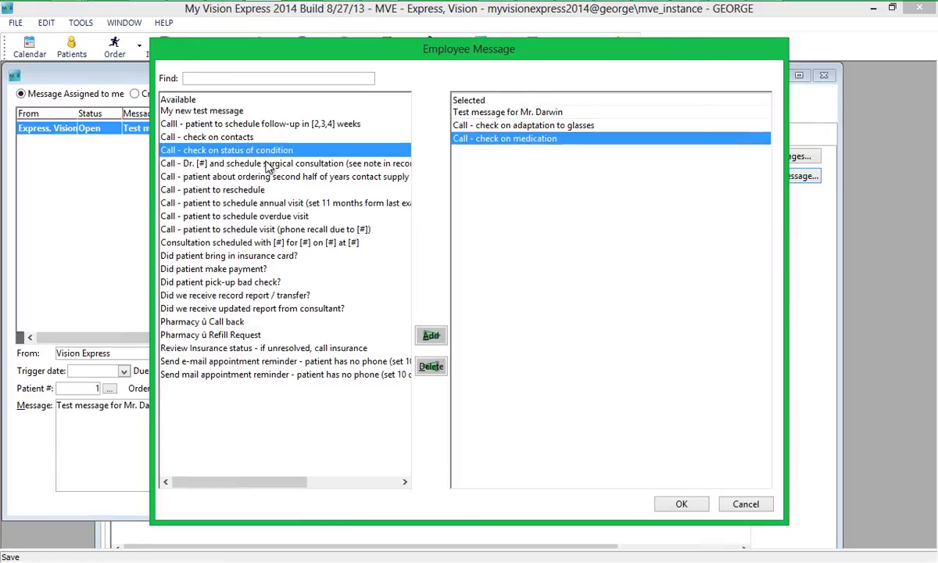
pyautogui.click(680, 504)
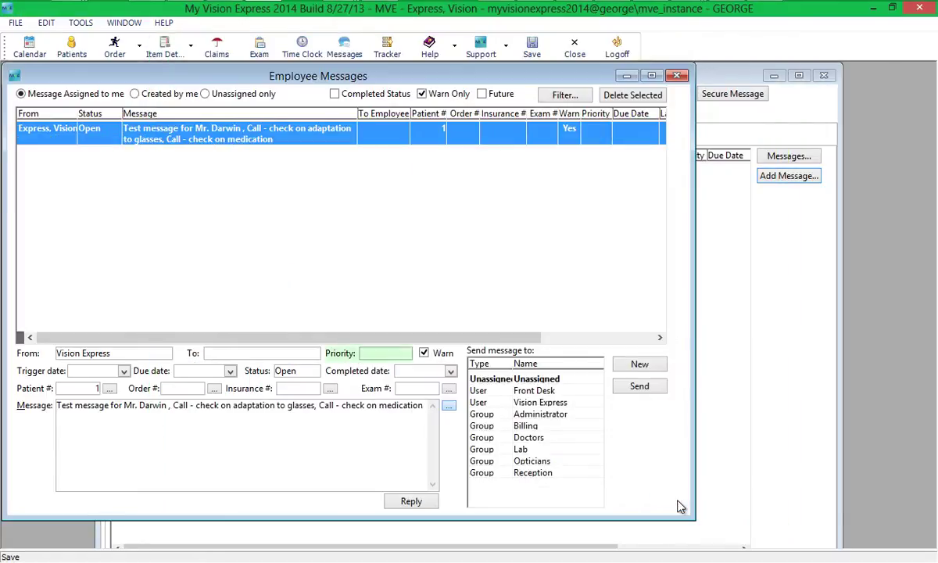
# - Set the message priority to High, address it to Front Desk, and send it
pyautogui.click(403, 353)
pyautogui.click(401, 367)
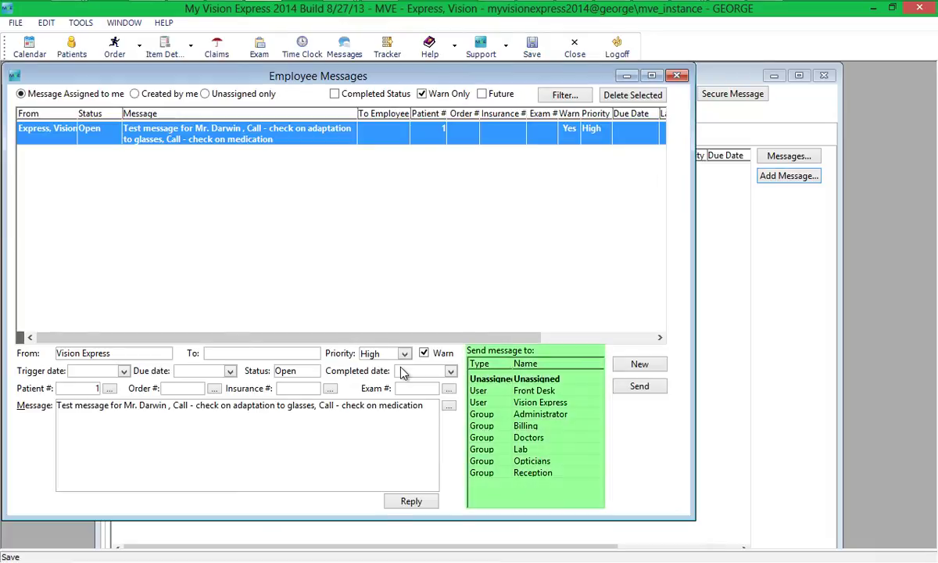
pyautogui.click(522, 393)
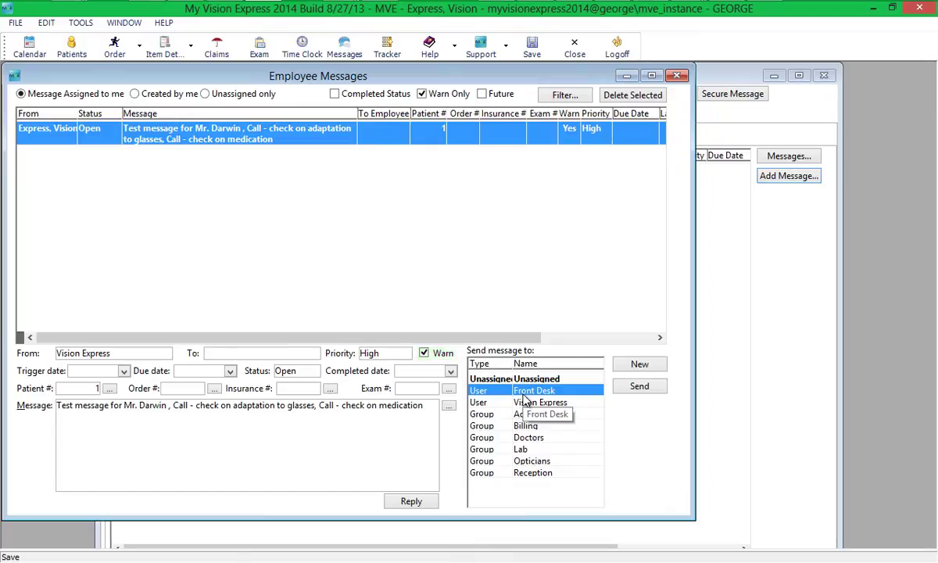
pyautogui.press('Tab')
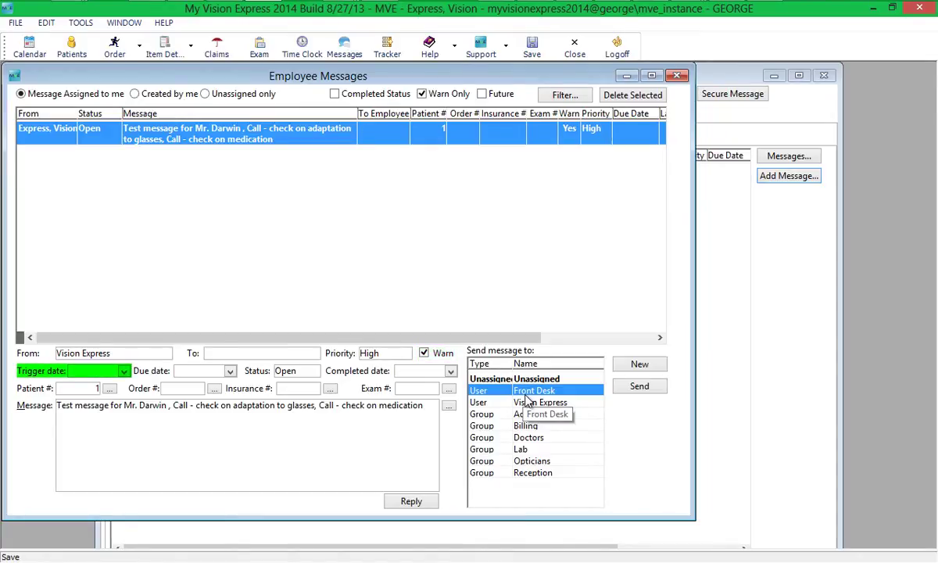
pyautogui.press('Tab')
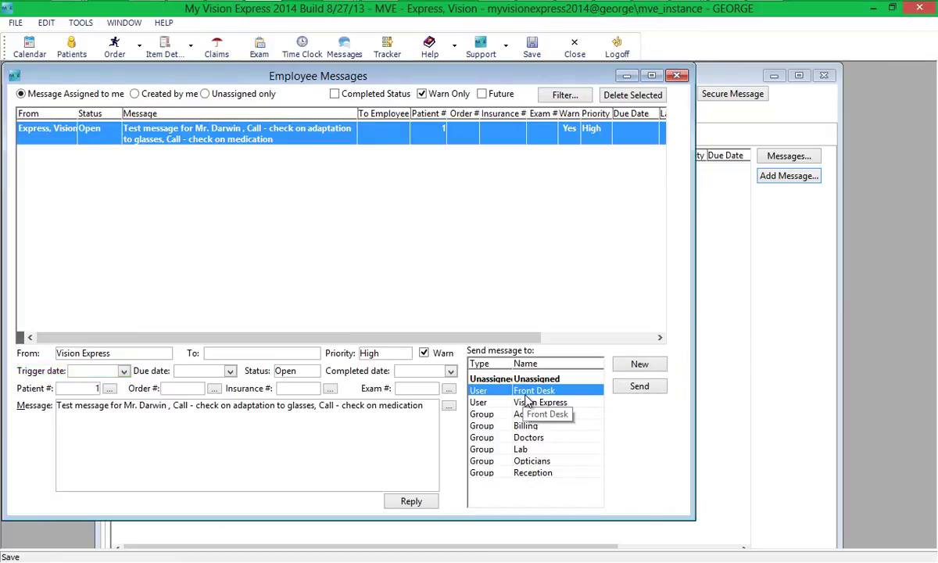
pyautogui.press('Tab')
pyautogui.press('Tab')
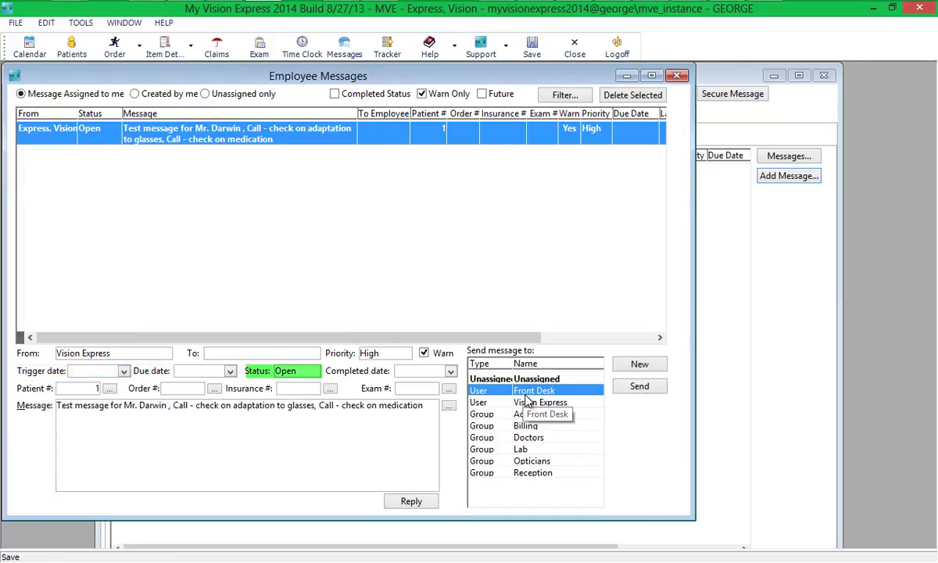
pyautogui.press('Tab')
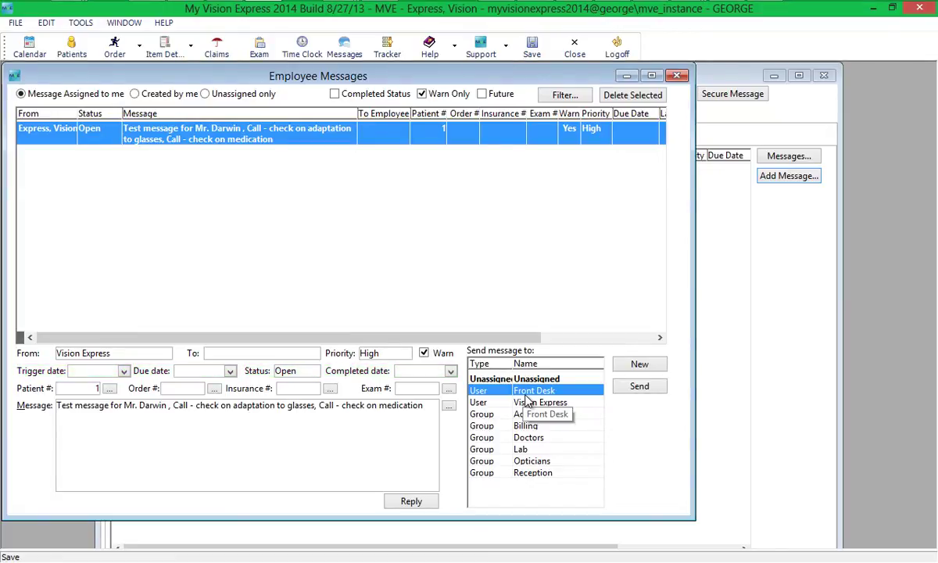
pyautogui.press('Tab')
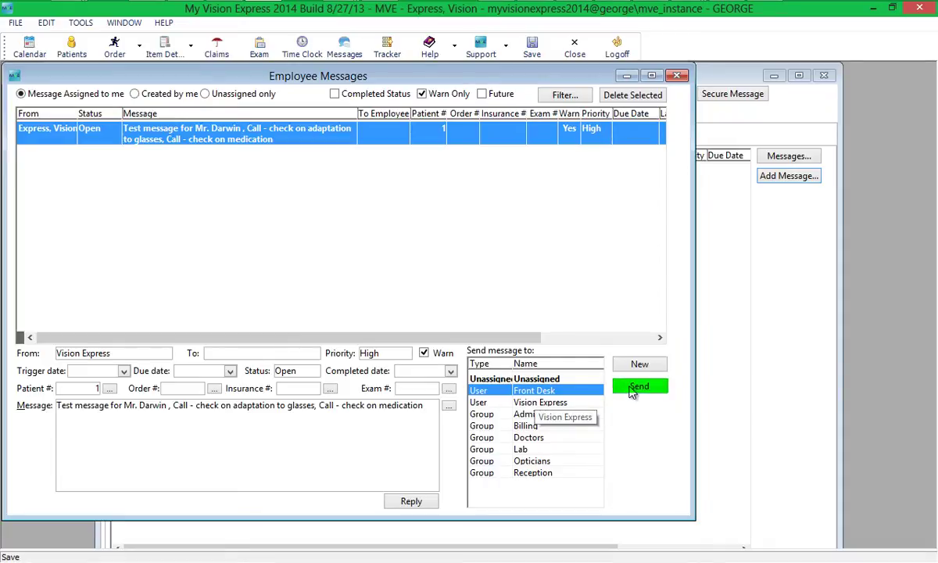
pyautogui.click(633, 389)
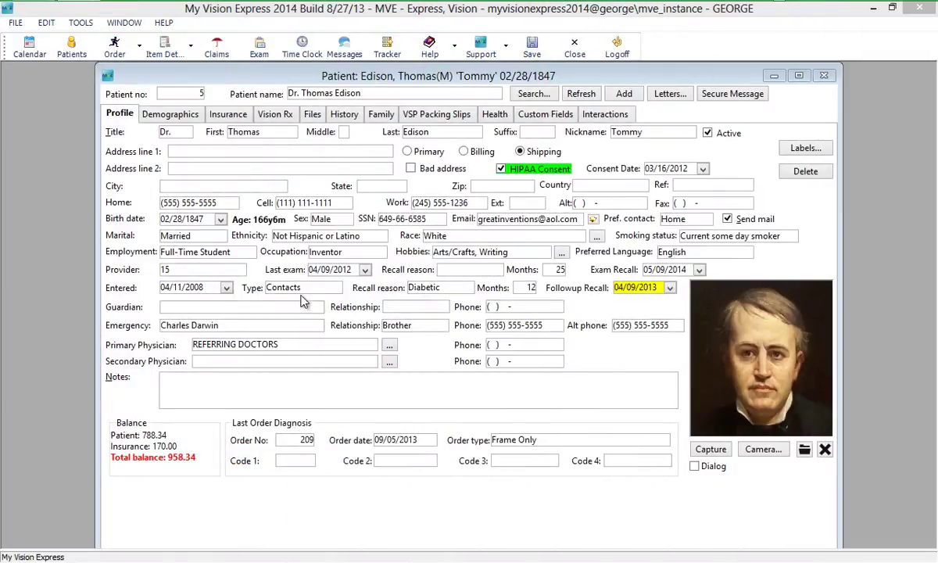
# - Add a new message from the patient's Interactions > Messages list
pyautogui.click(587, 114)
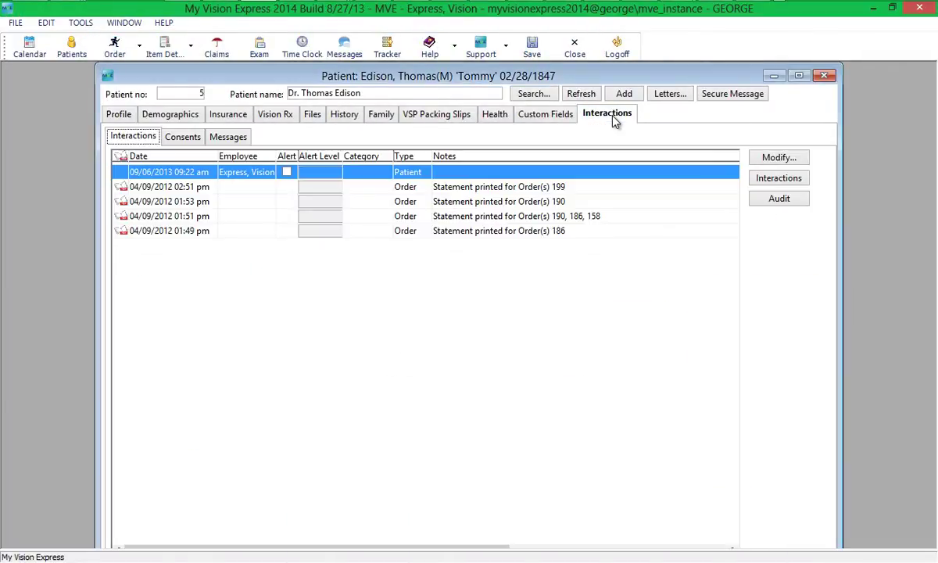
pyautogui.click(230, 137)
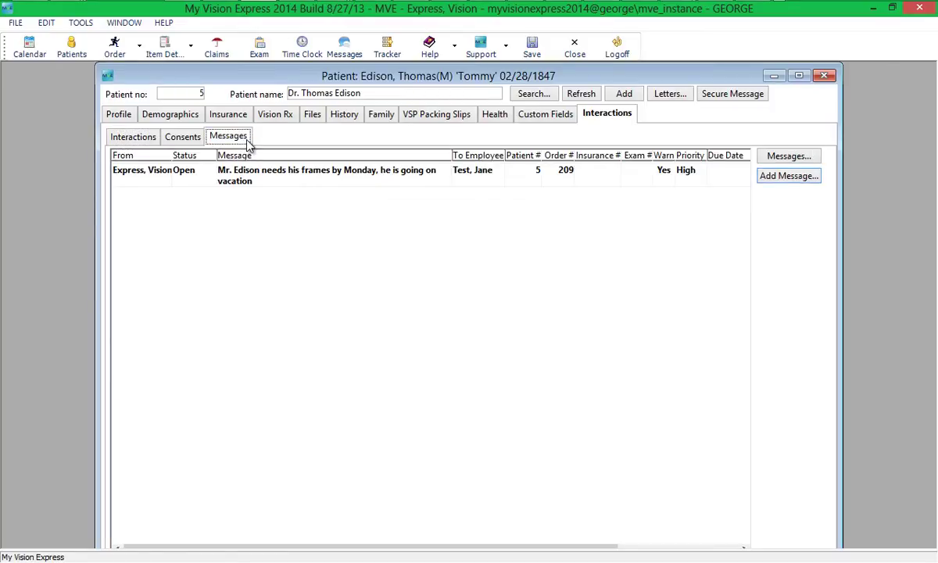
pyautogui.click(787, 179)
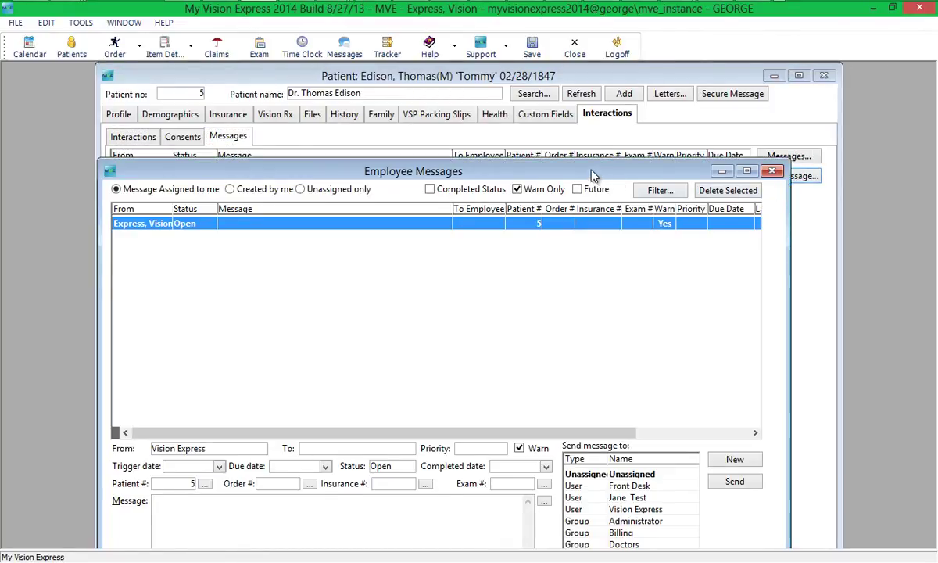
# - Write a note to check the patient's frames status today, with trigger date 09/06/2013
pyautogui.moveTo(593, 174); pyautogui.dragTo(607, 95)
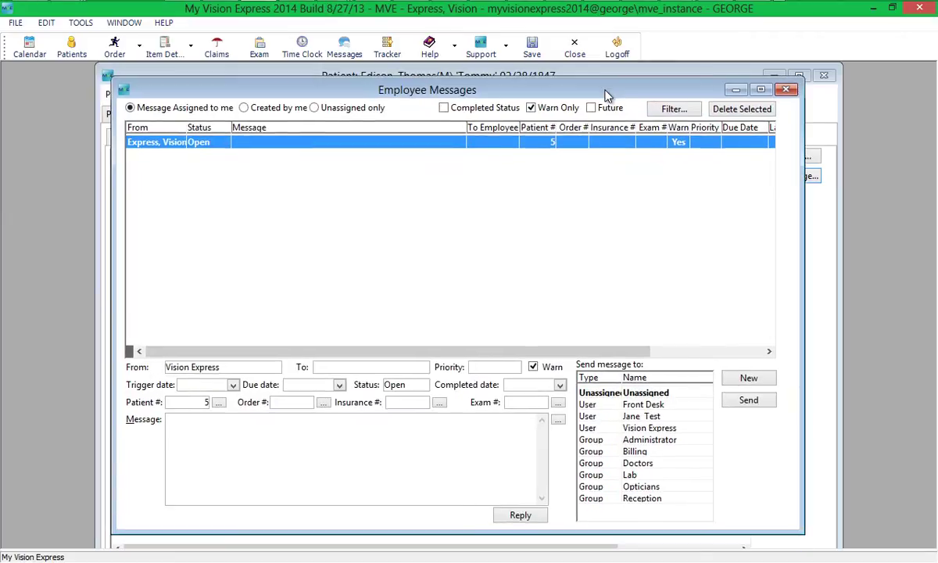
pyautogui.click(176, 424)
pyautogui.write('Check the status of Mr. Edison')
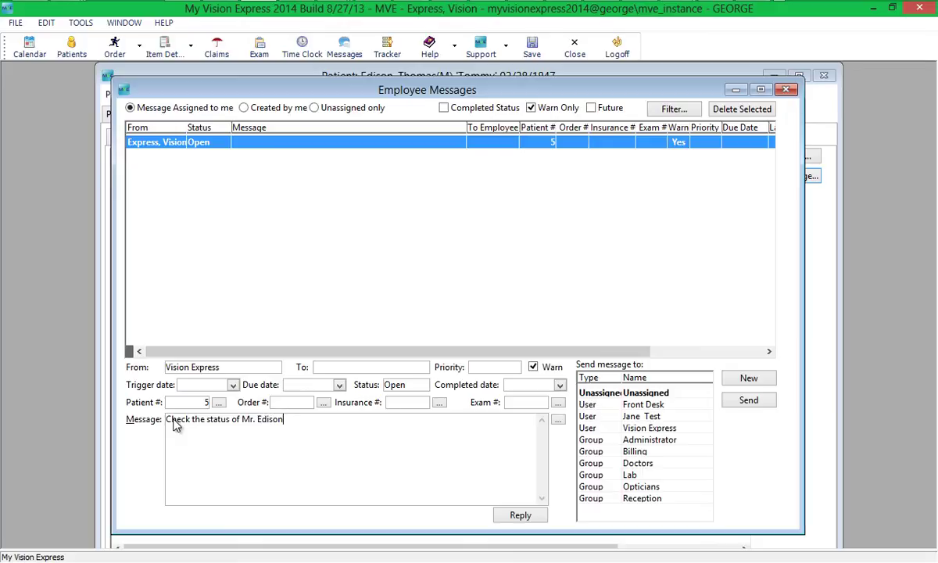
pyautogui.write("'s frames today!")
pyautogui.click(233, 385)
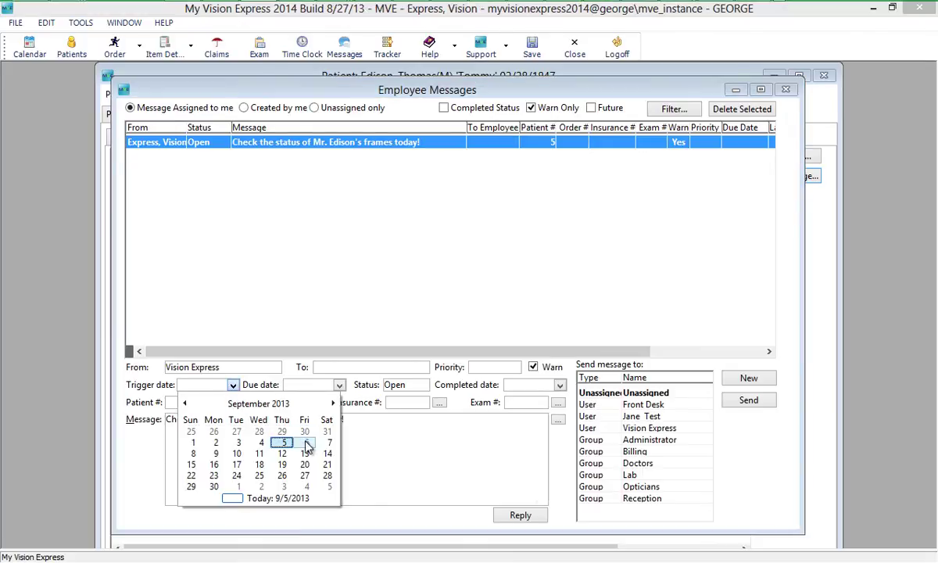
pyautogui.click(309, 441)
# - Link order 209 via a last-name search, set High priority, and send to the employee
pyautogui.click(323, 402)
pyautogui.write('Edison')
pyautogui.press('Return')
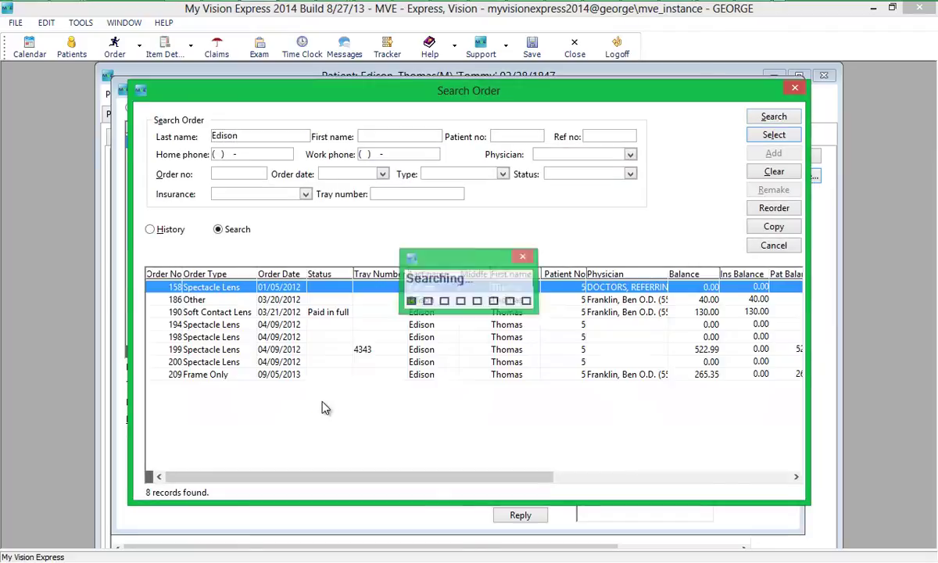
pyautogui.doubleClick(285, 374)
pyautogui.click(483, 367)
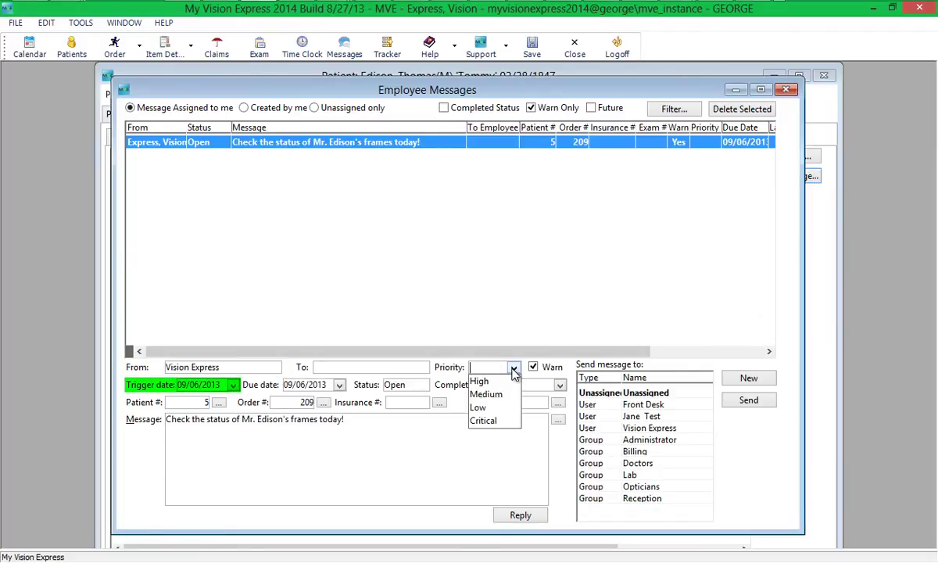
pyautogui.click(504, 378)
pyautogui.click(641, 415)
pyautogui.click(738, 402)
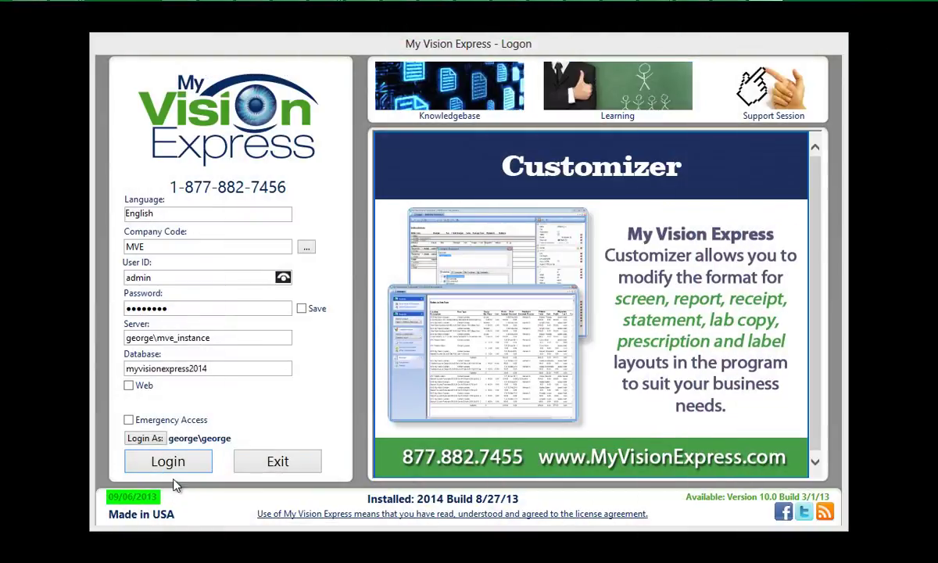
# - Log in with the recipient's user ID and password, then open the Messages window
pyautogui.doubleClick(195, 279)
pyautogui.write('jane')
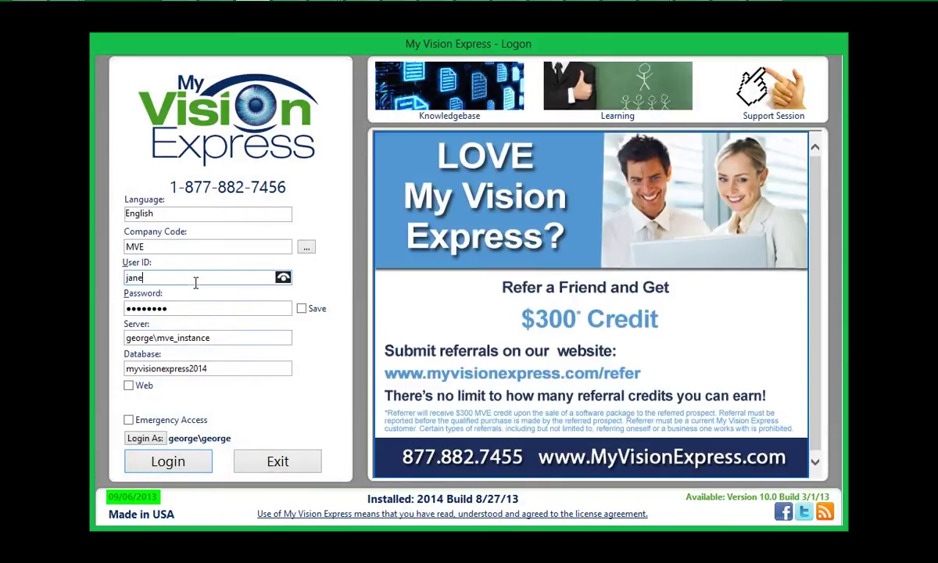
pyautogui.press('Tab')
pyautogui.write('123')
pyautogui.press('Return')
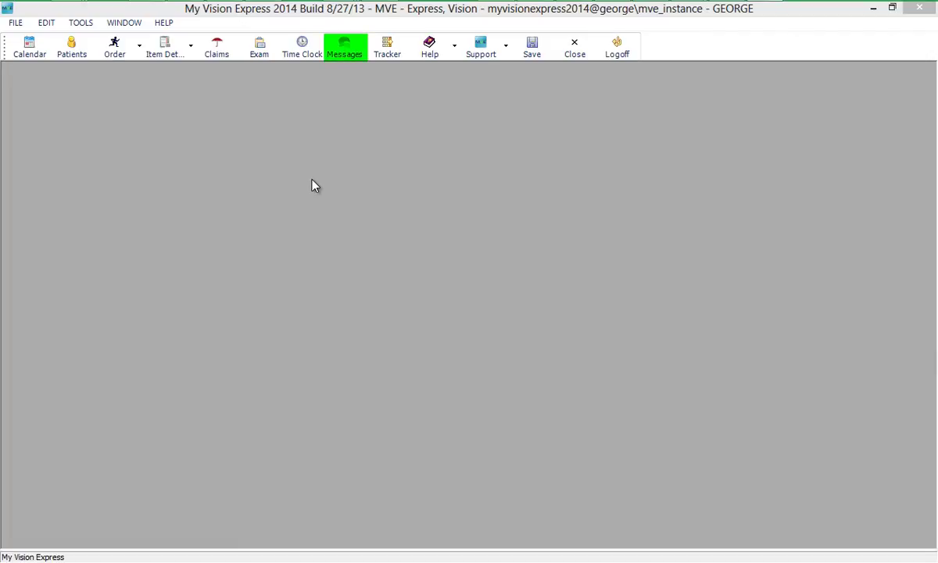
pyautogui.click(344, 53)
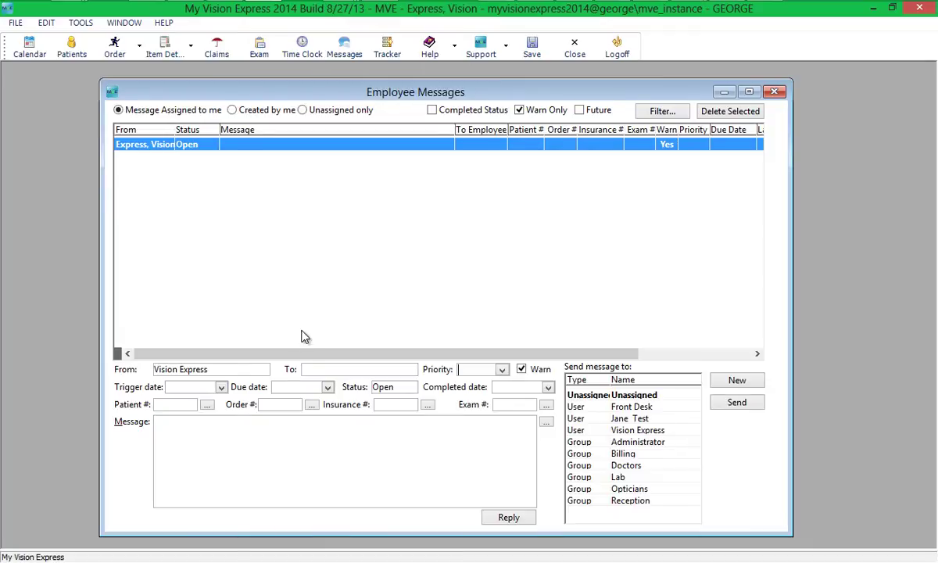
# - Link order 208 to the message by searching the patient's last name
pyautogui.click(313, 406)
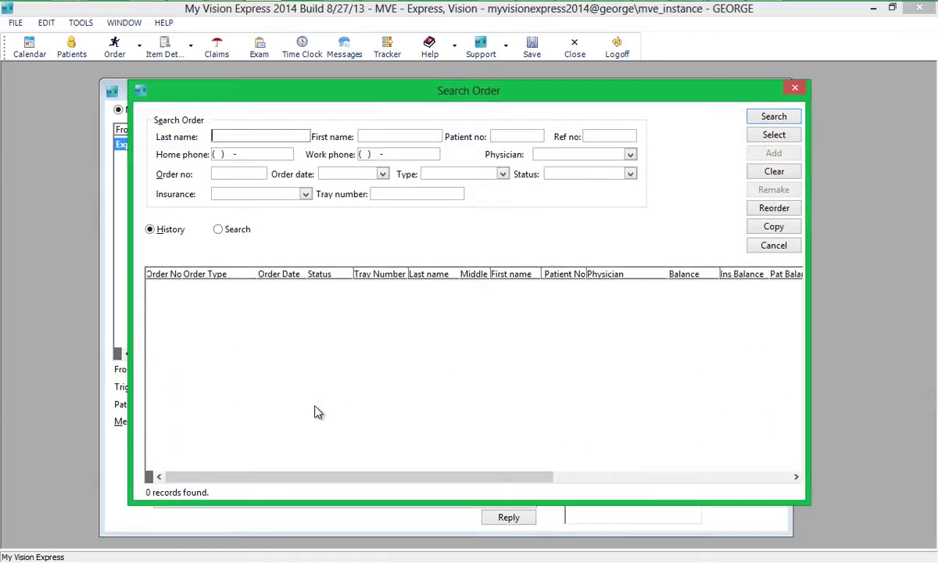
pyautogui.write('lima')
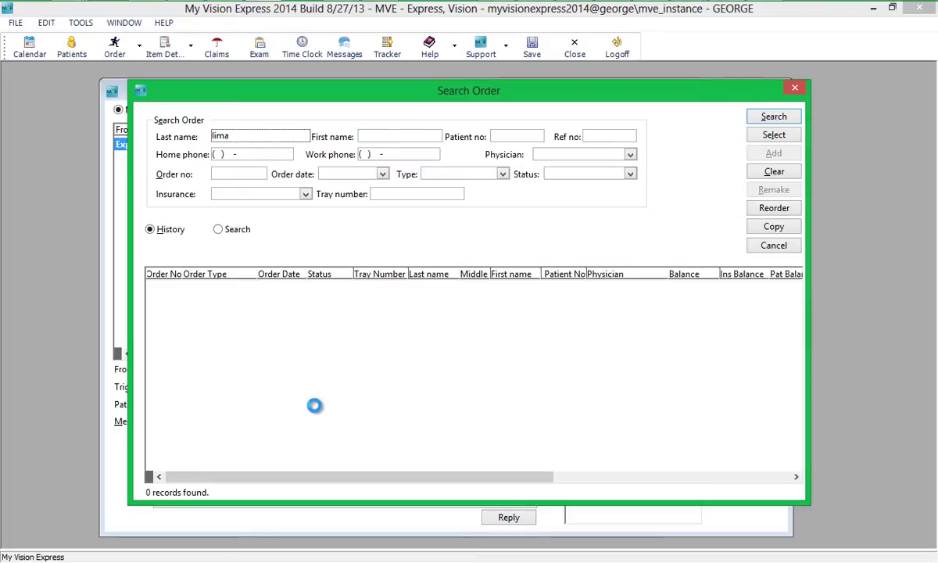
pyautogui.press('Return')
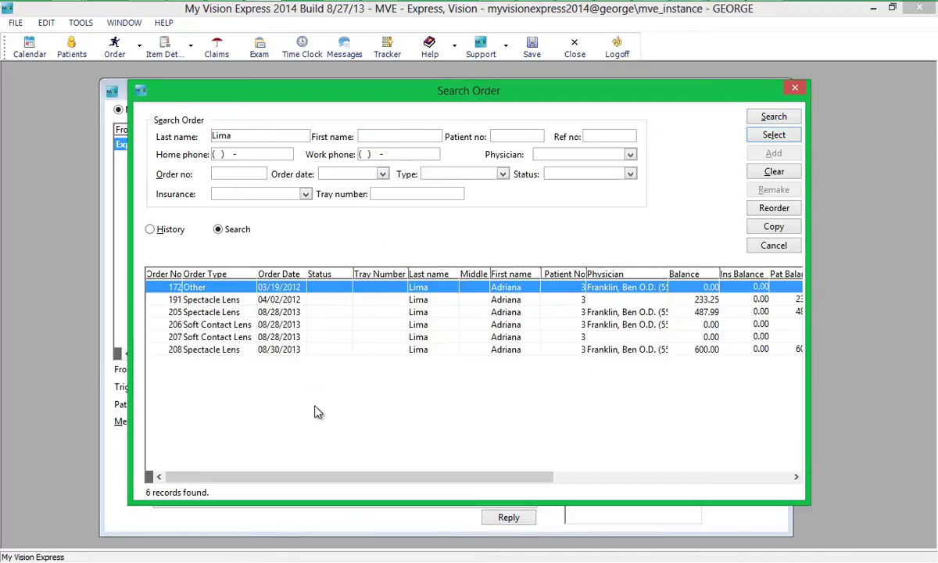
pyautogui.doubleClick(311, 352)
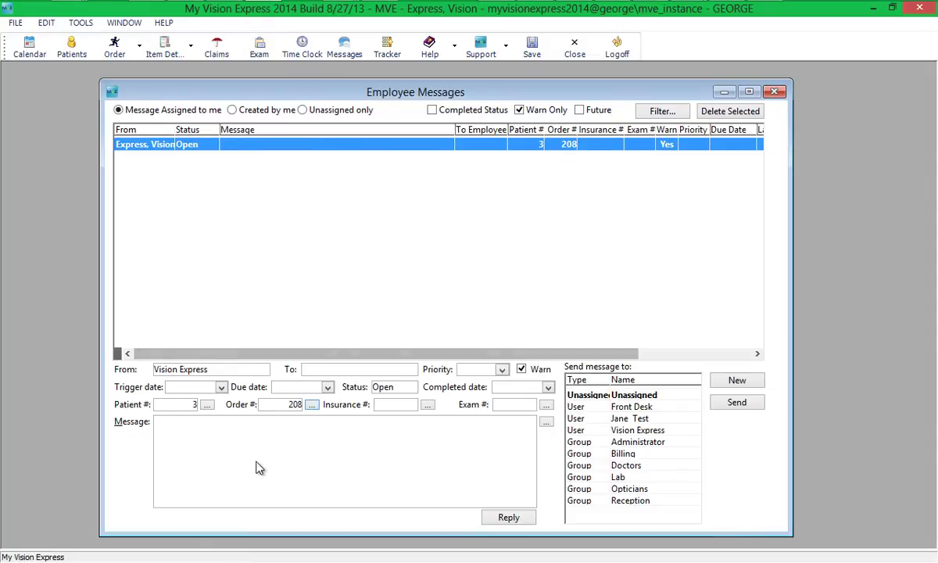
# - Write a reminder to collect a payment for this order and send it to the staff user
pyautogui.click(250, 469)
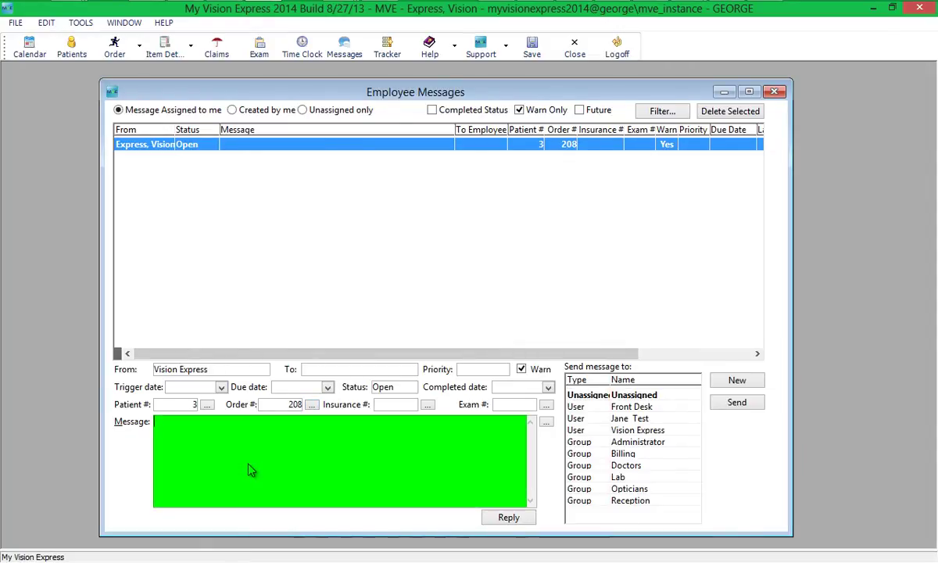
pyautogui.write('Jane, ')
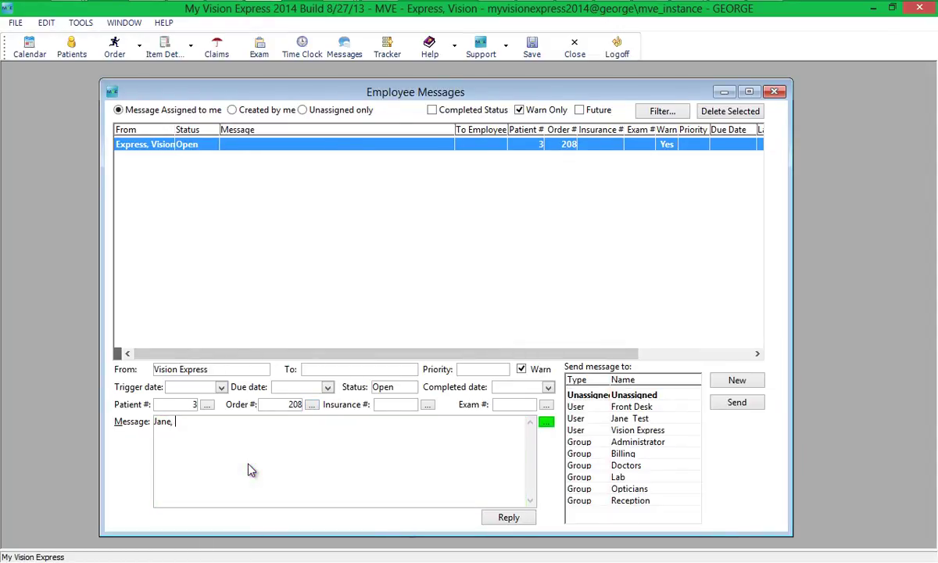
pyautogui.write('please remember to co')
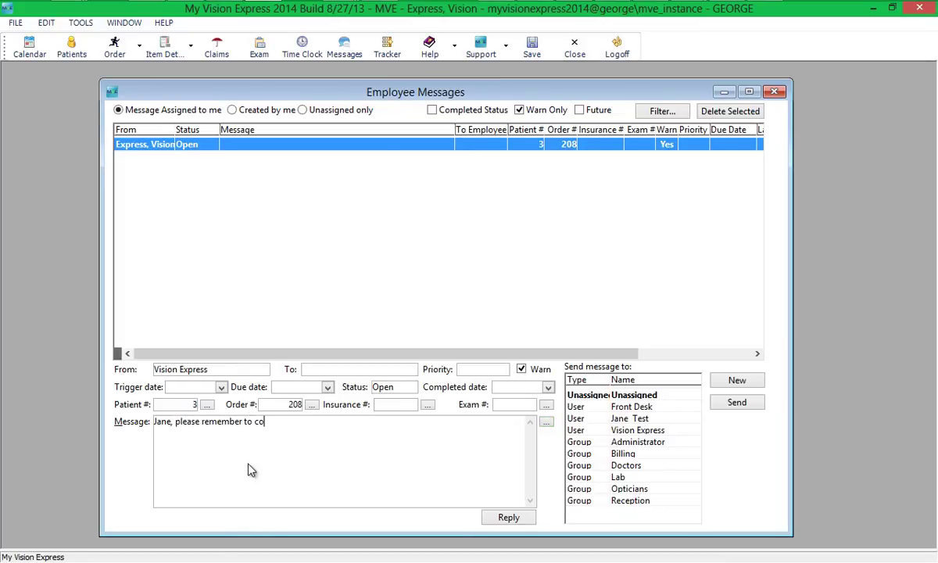
pyautogui.write('llect a pa')
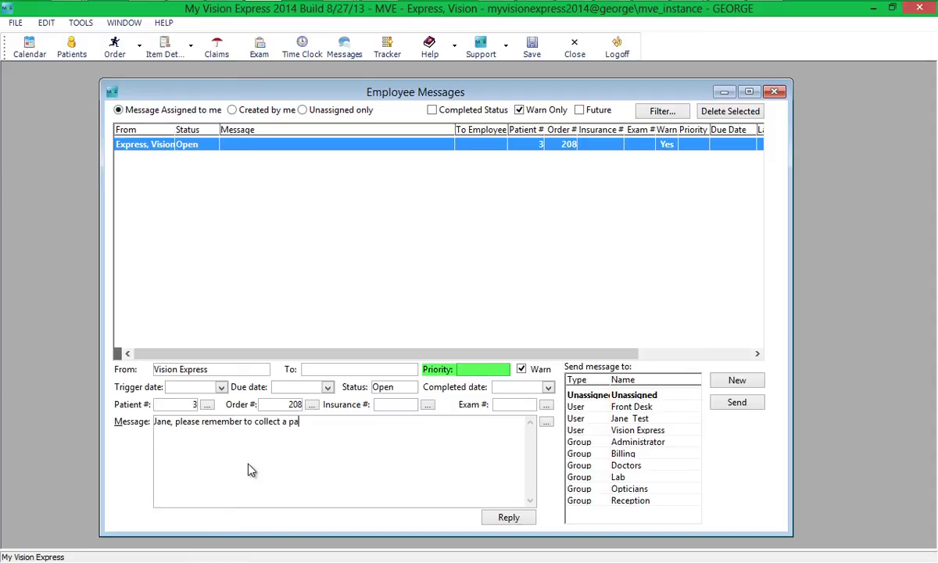
pyautogui.write('yment for th')
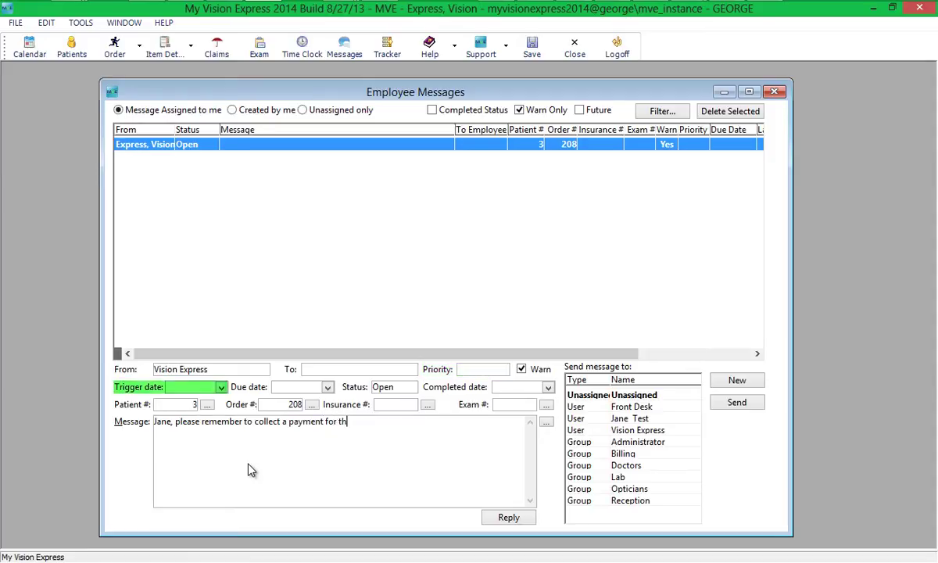
pyautogui.write('is order')
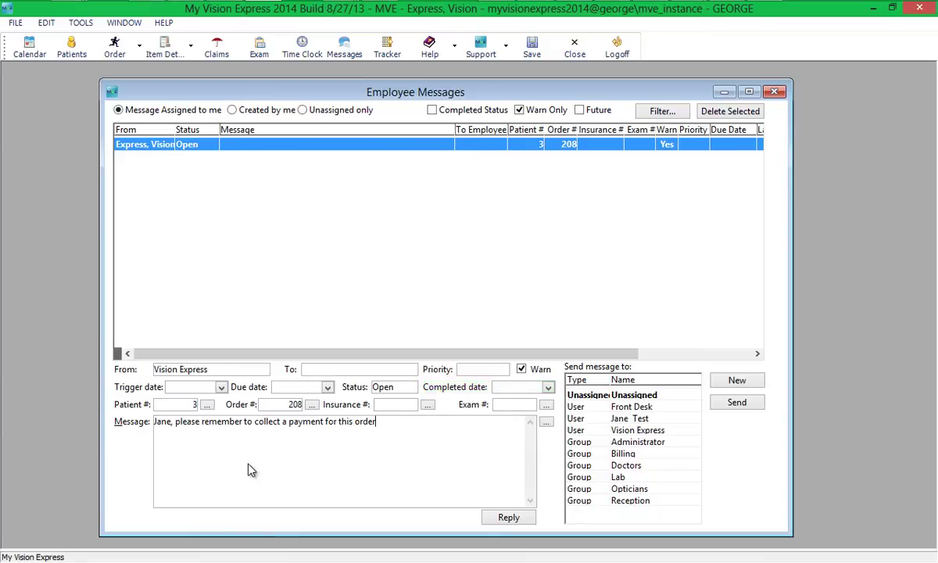
pyautogui.click(608, 420)
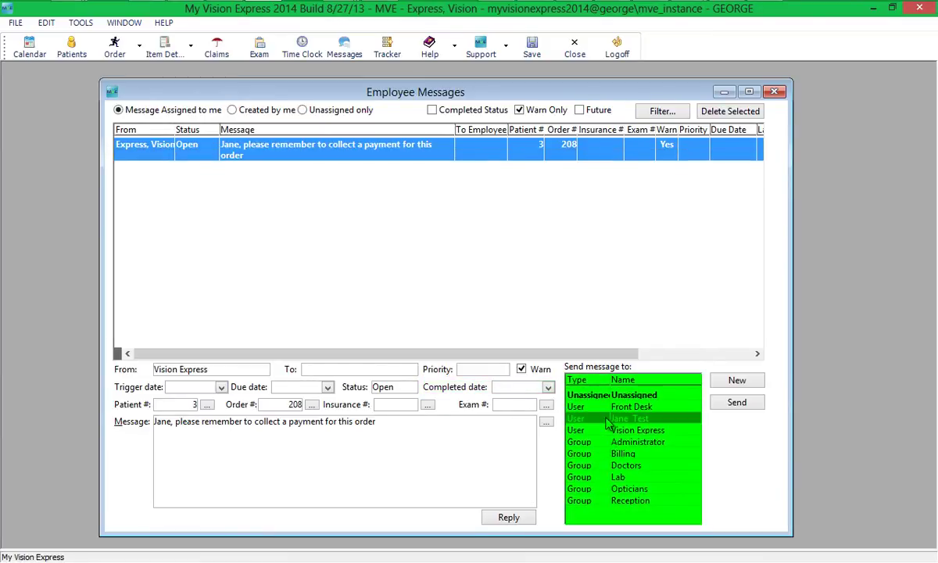
pyautogui.click(738, 406)
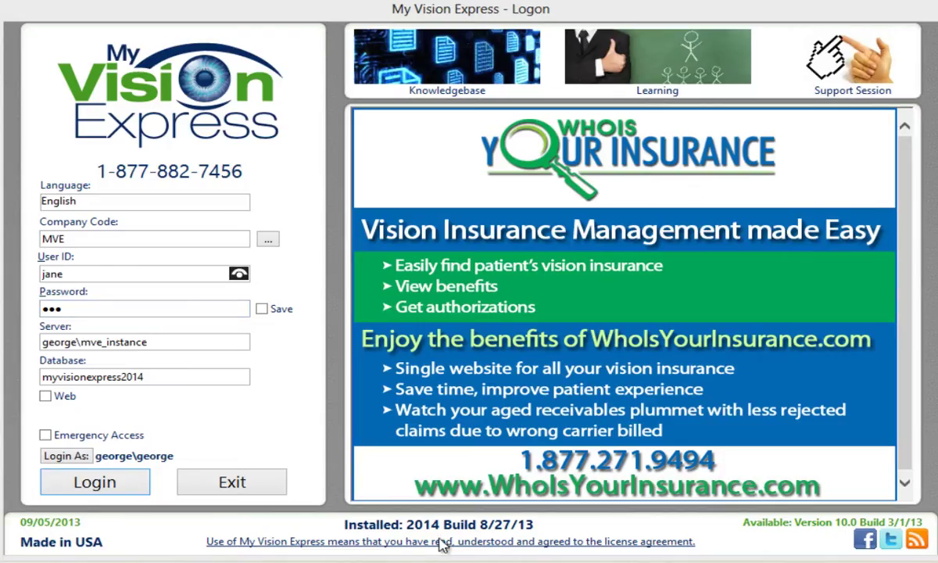
# - Log in as the original sender and open the Employee Messages window
pyautogui.click(134, 486)
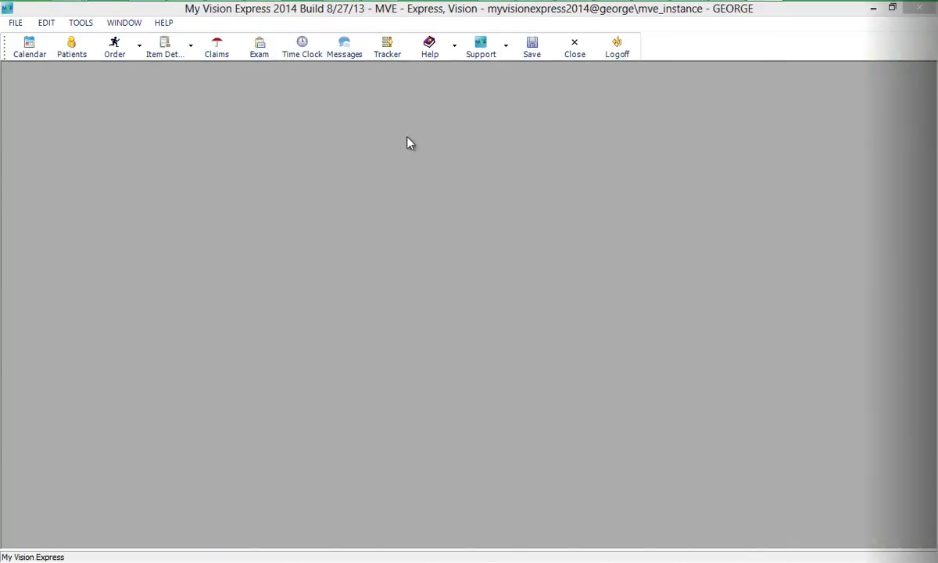
pyautogui.click(344, 51)
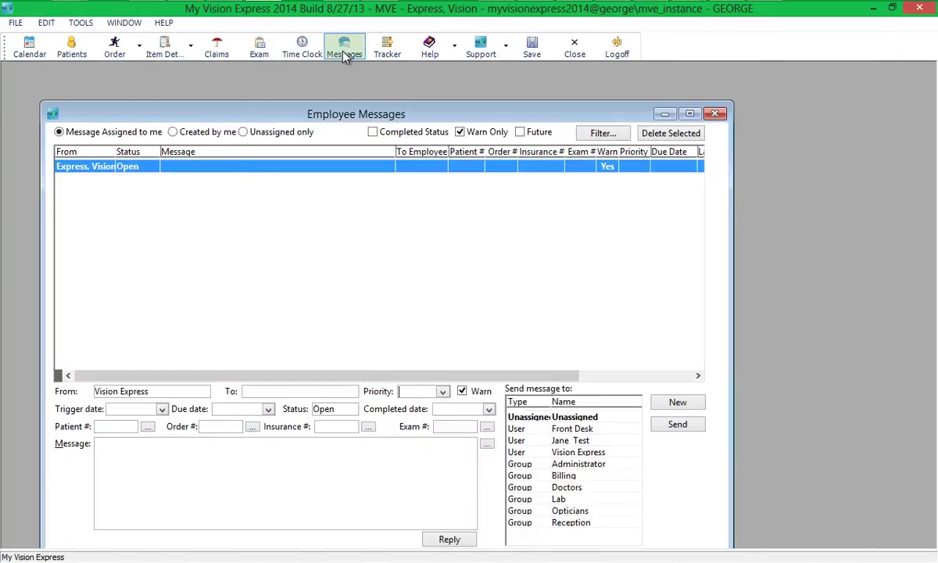
# - Send 'Please inform customers about Marchon clearance items' to Unassigned, confirming no linked patient
pyautogui.click(180, 485)
pyautogui.write('Please i')
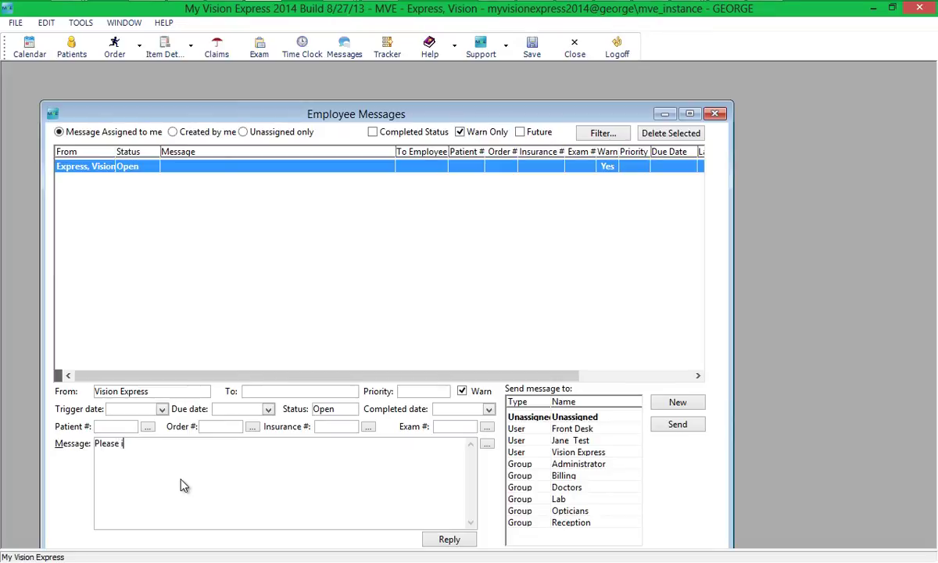
pyautogui.write('nform customers a')
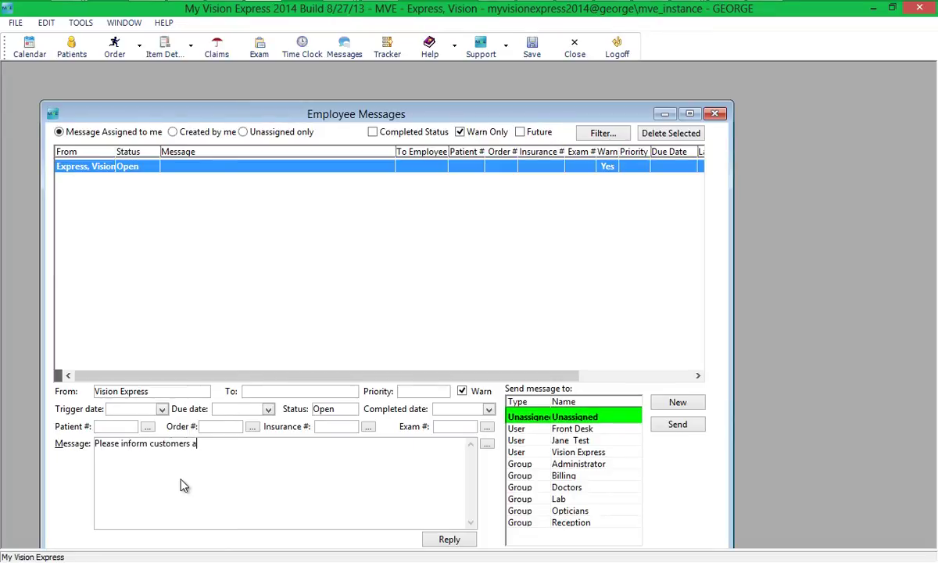
pyautogui.write('bout Marchon clearance ite')
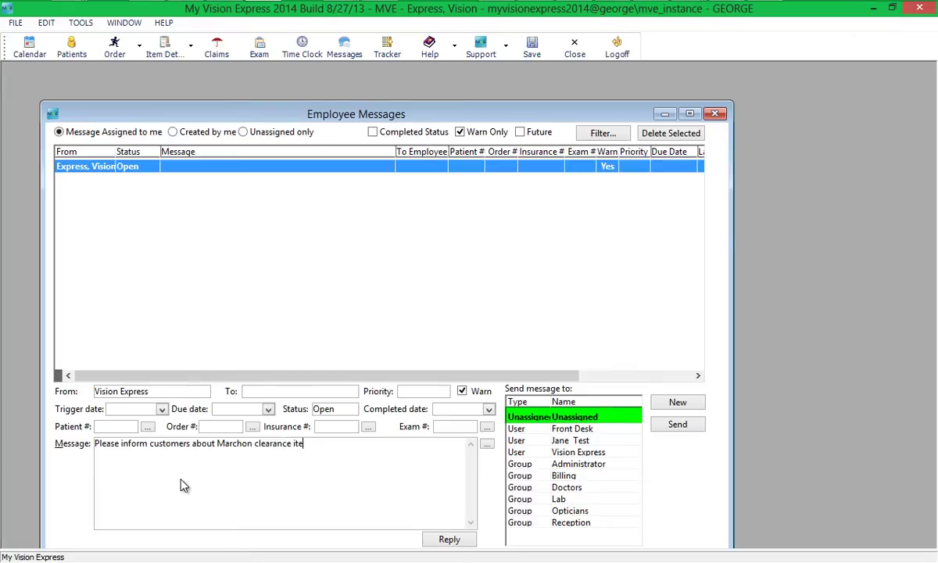
pyautogui.write('ms')
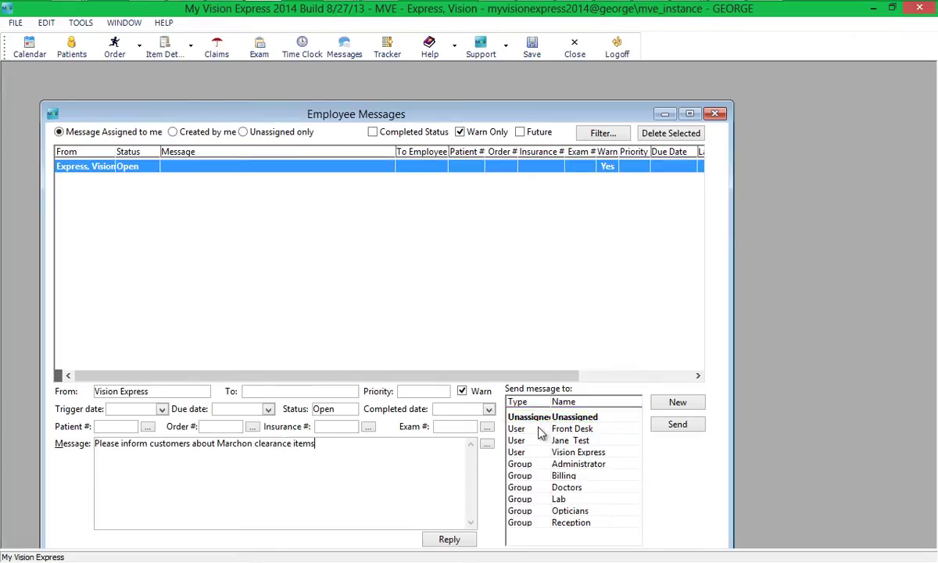
pyautogui.click(547, 416)
pyautogui.click(677, 427)
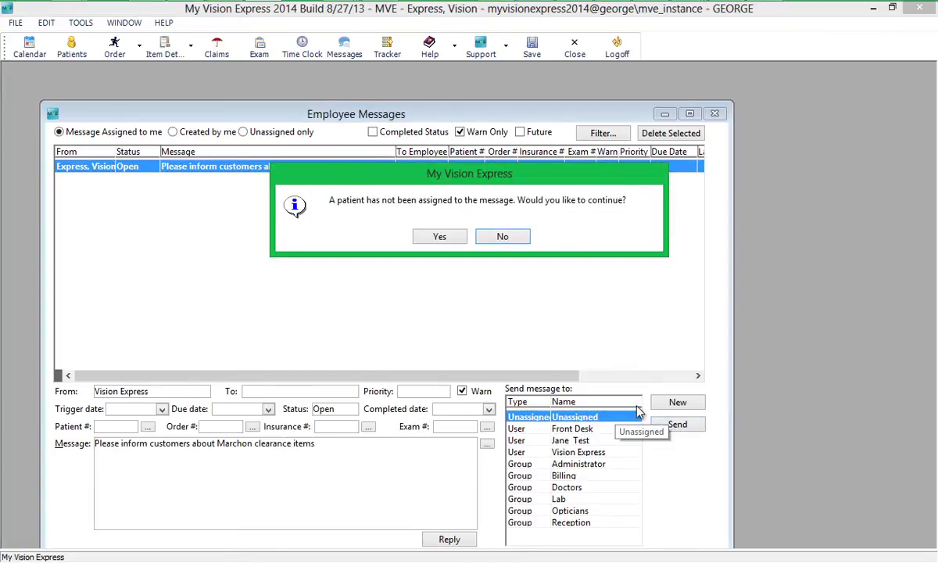
pyautogui.click(435, 237)
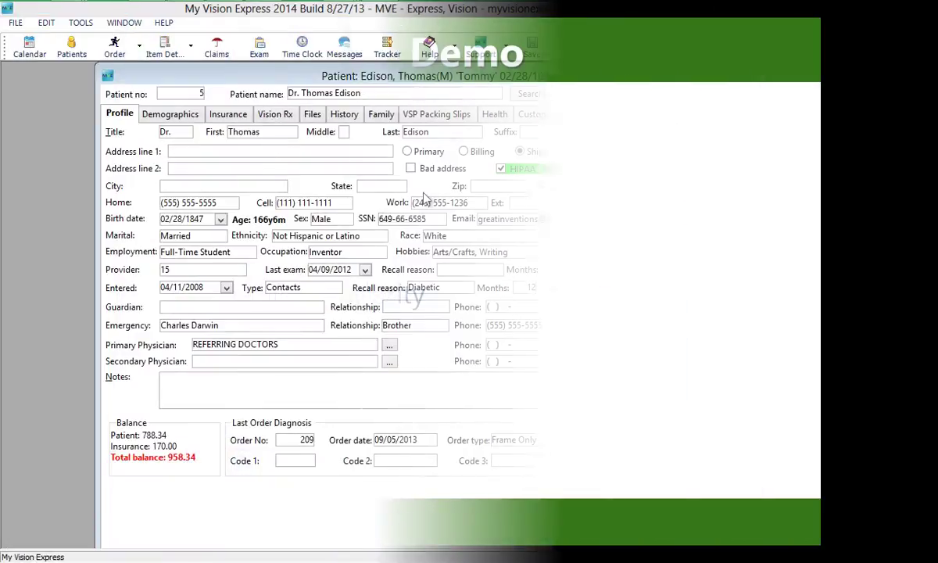
# - From the patient's Interactions > Messages, start a new message linked to order 209
pyautogui.click(602, 114)
pyautogui.click(228, 138)
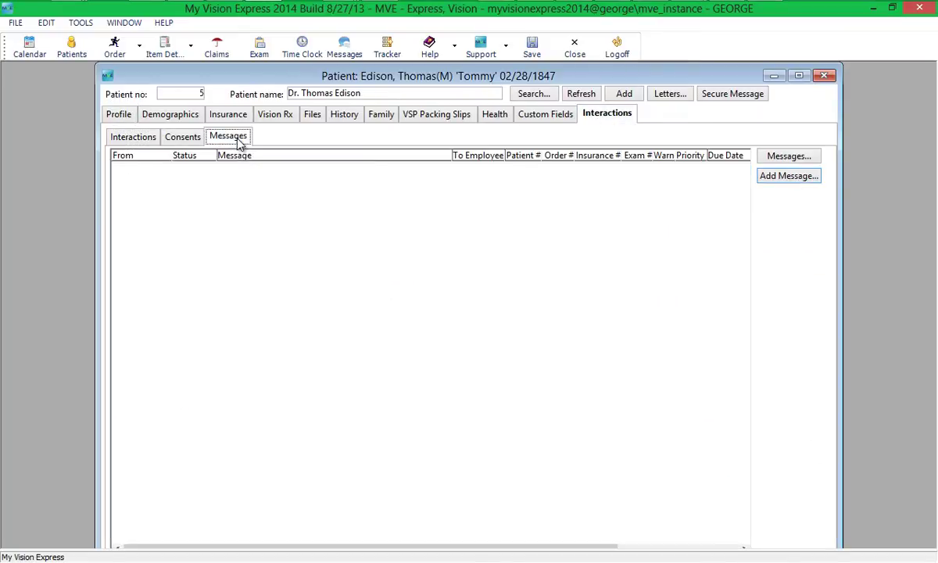
pyautogui.click(775, 178)
pyautogui.moveTo(614, 211); pyautogui.dragTo(610, 98)
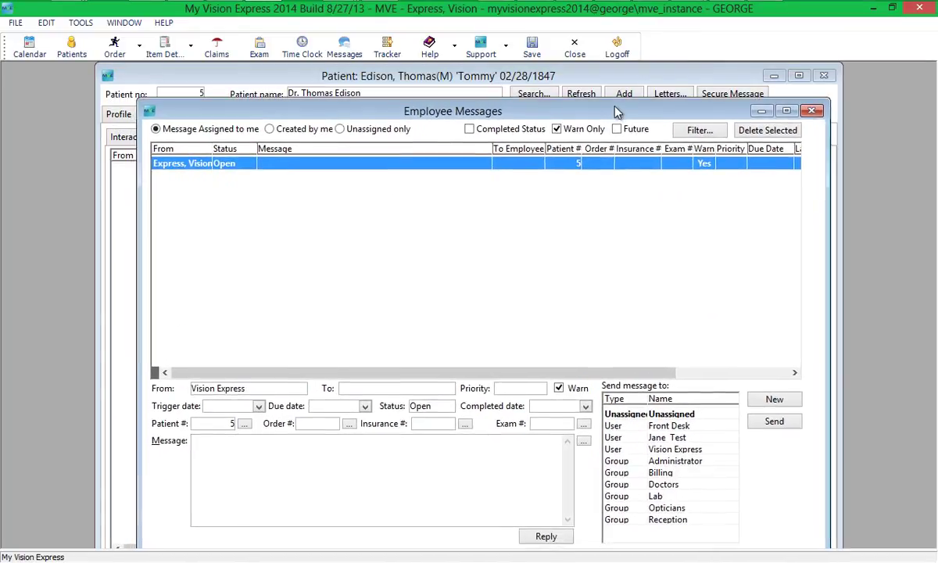
pyautogui.click(348, 421)
# - Write that the patient needs his frames by Monday before vacation, set High priority, and send to a staff user
pyautogui.click(247, 460)
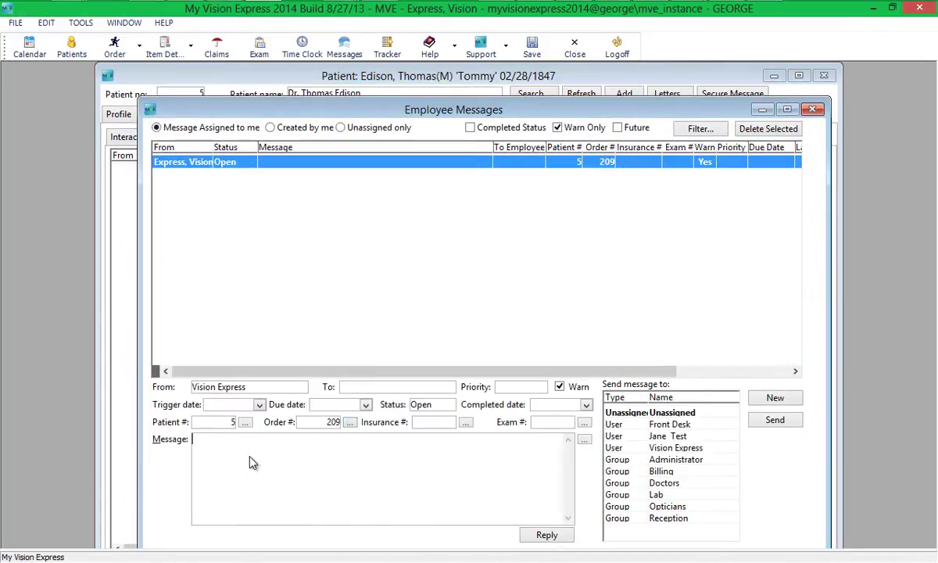
pyautogui.write('Mr. Edison needs his frames by')
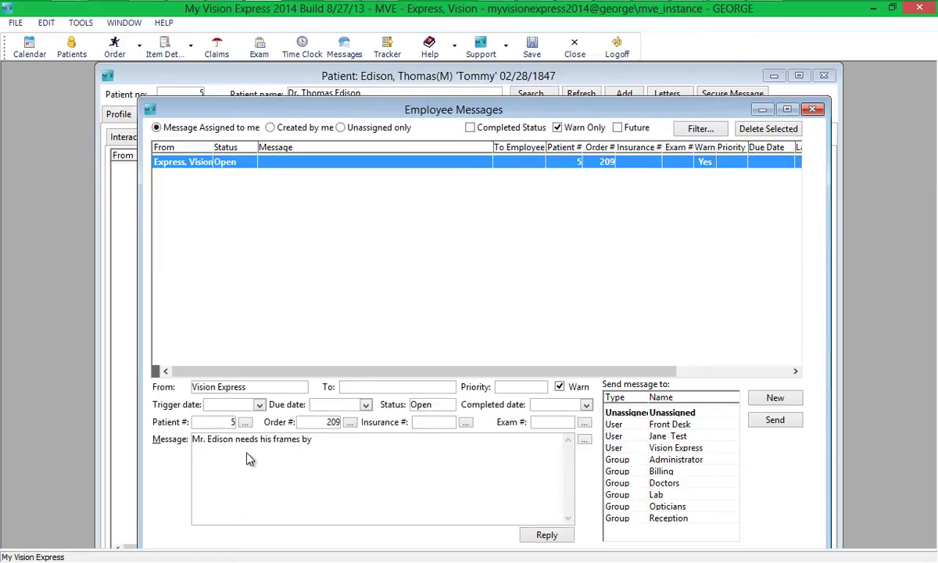
pyautogui.write(' Monday, he is goin')
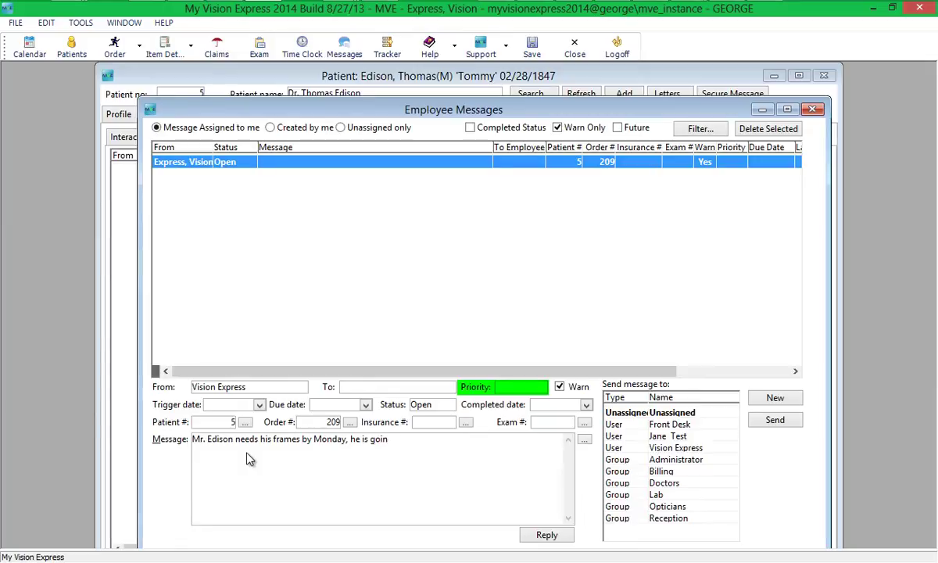
pyautogui.write('g on vacation')
pyautogui.click(538, 386)
pyautogui.click(511, 398)
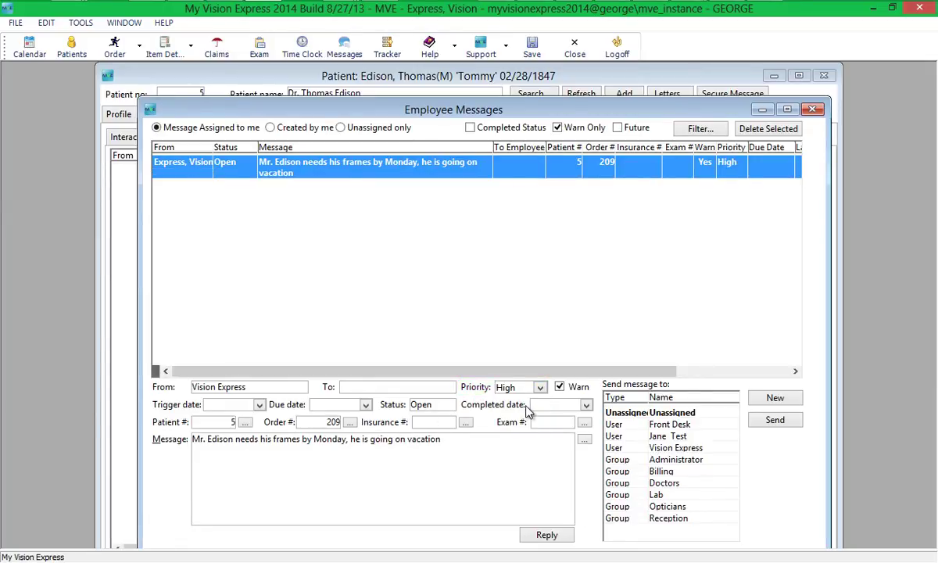
pyautogui.click(641, 493)
pyautogui.click(770, 420)
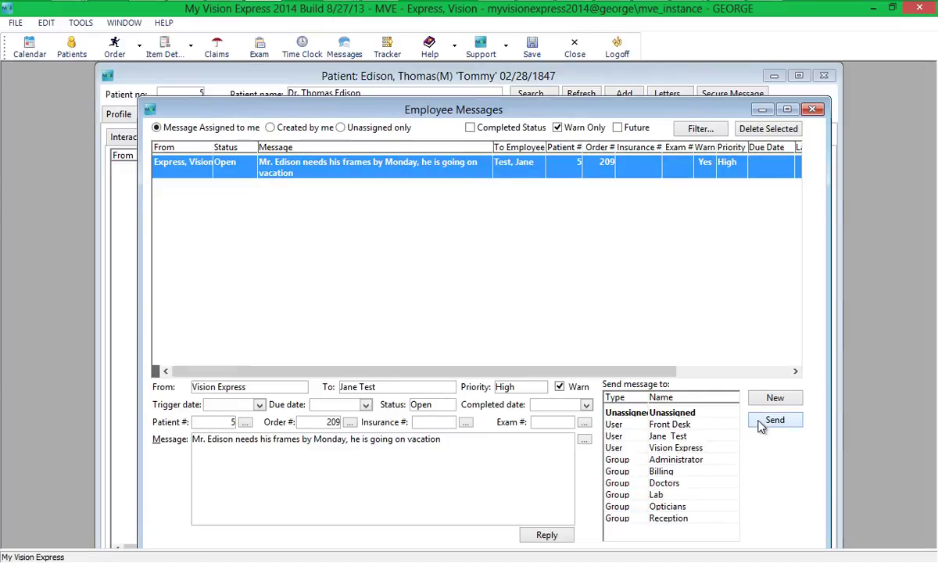
# - In FILE > Setup > Categories, search 'employee' and show the Employee Messages Priority values
pyautogui.click(18, 23)
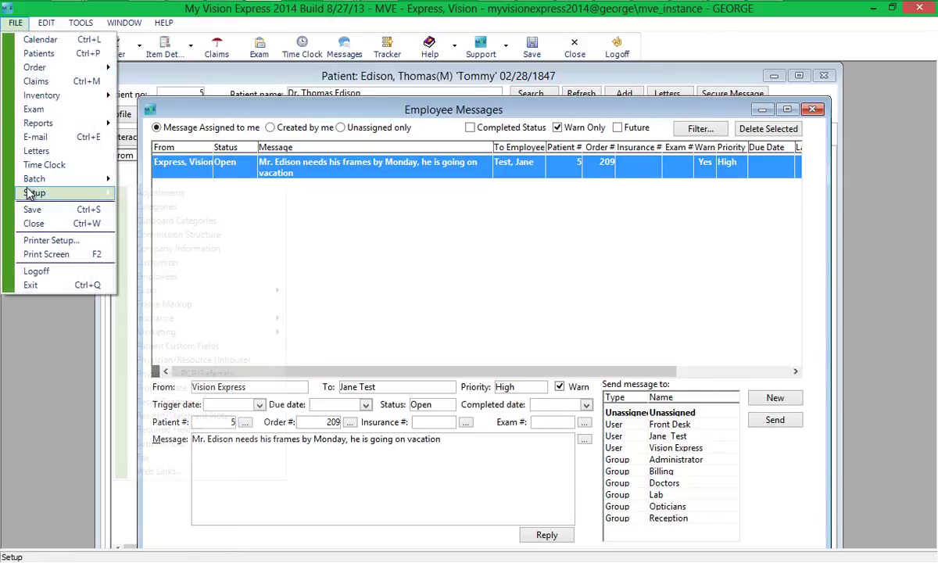
pyautogui.moveTo(32, 193)
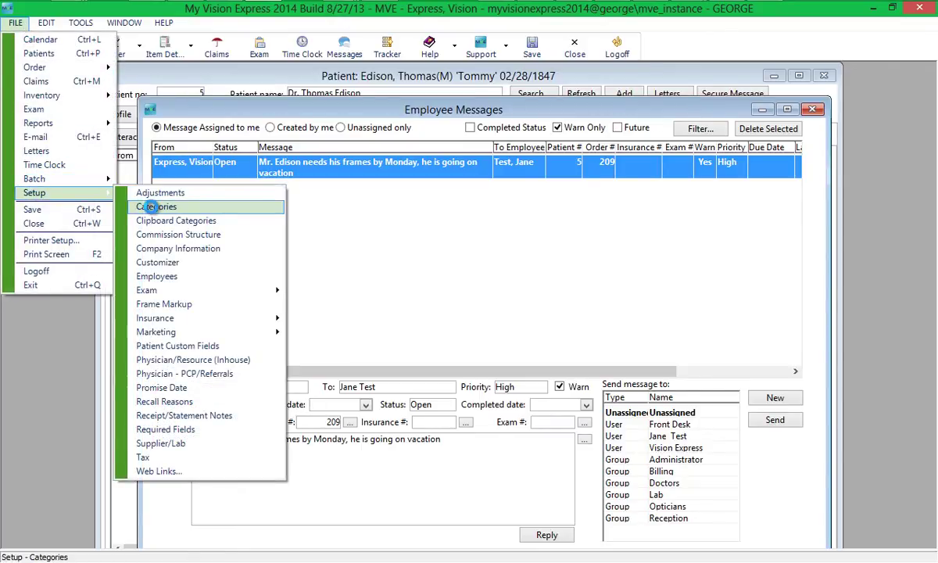
pyautogui.click(151, 206)
pyautogui.moveTo(227, 231); pyautogui.dragTo(197, 102)
pyautogui.click(180, 112)
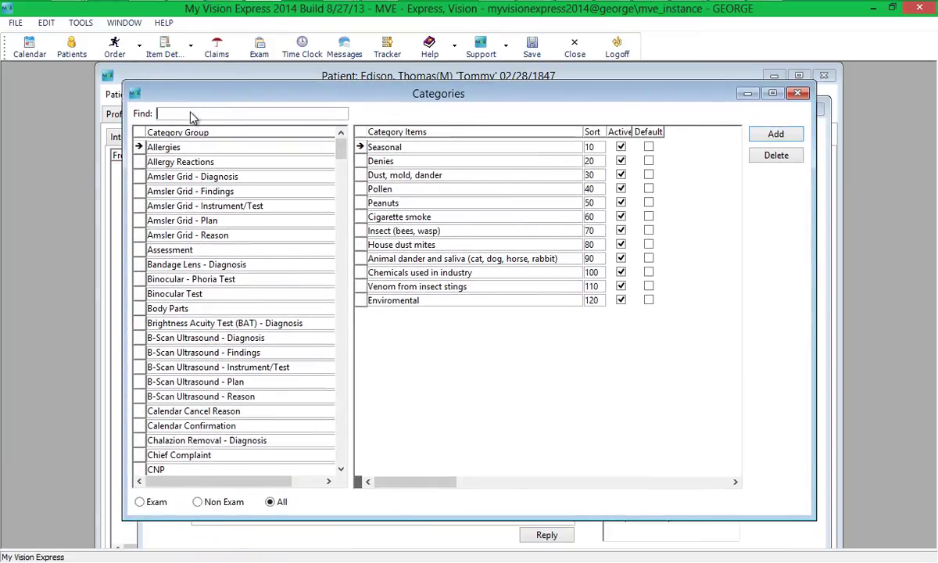
pyautogui.write('employee')
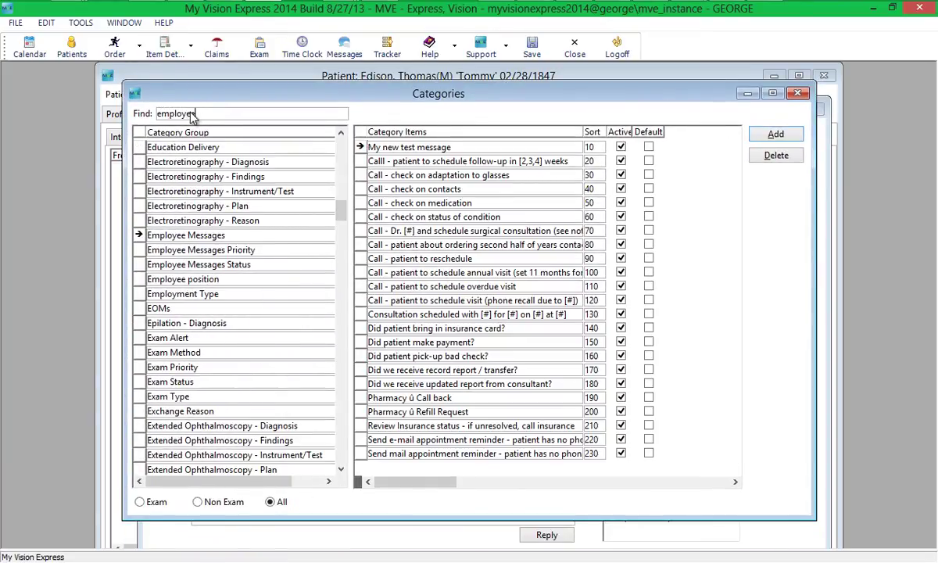
pyautogui.click(247, 250)
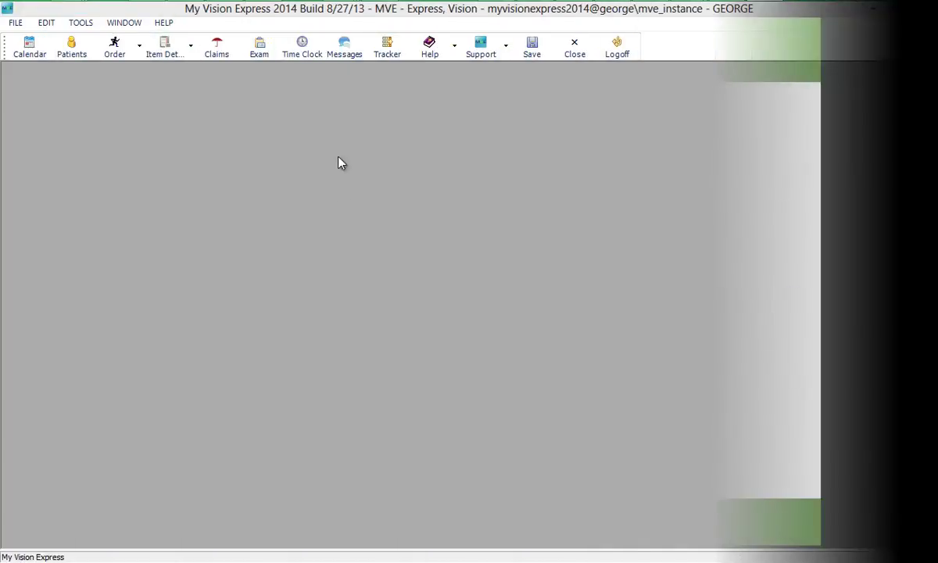
# - Write 'We reached our goal for Marchon sales today. Great job everyone' to Front Desk, a staff user and Opticians
pyautogui.click(349, 55)
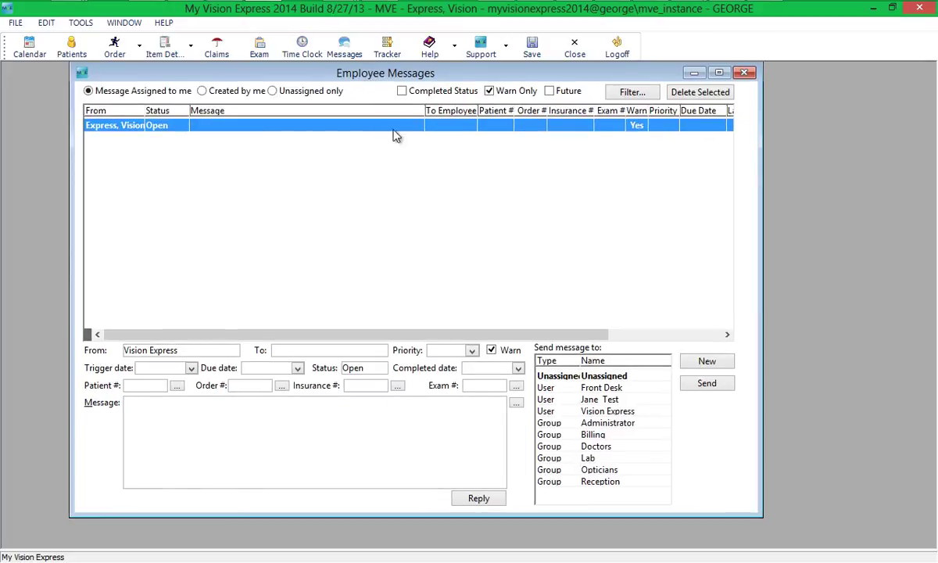
pyautogui.click(161, 427)
pyautogui.write('We rea')
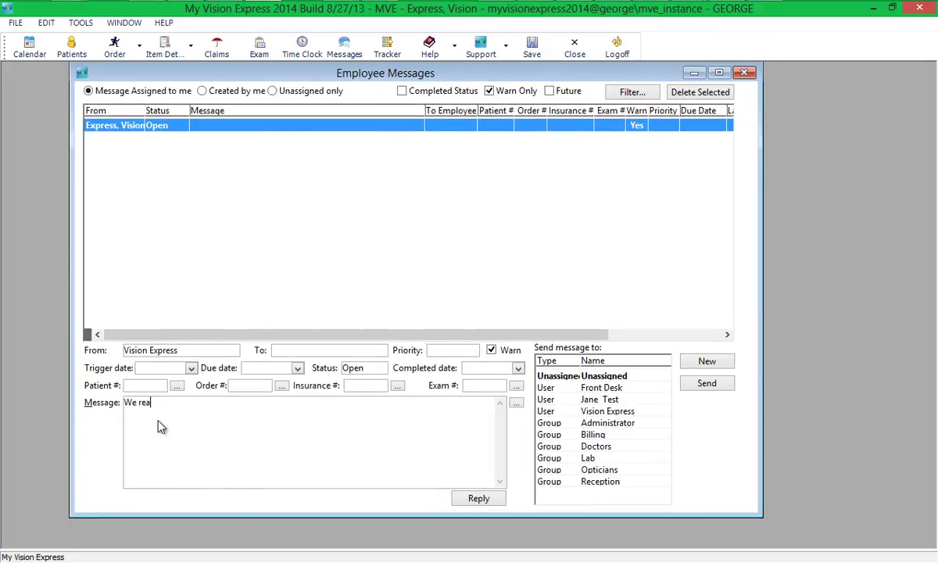
pyautogui.write('ched our goal for Marchon sales today. ')
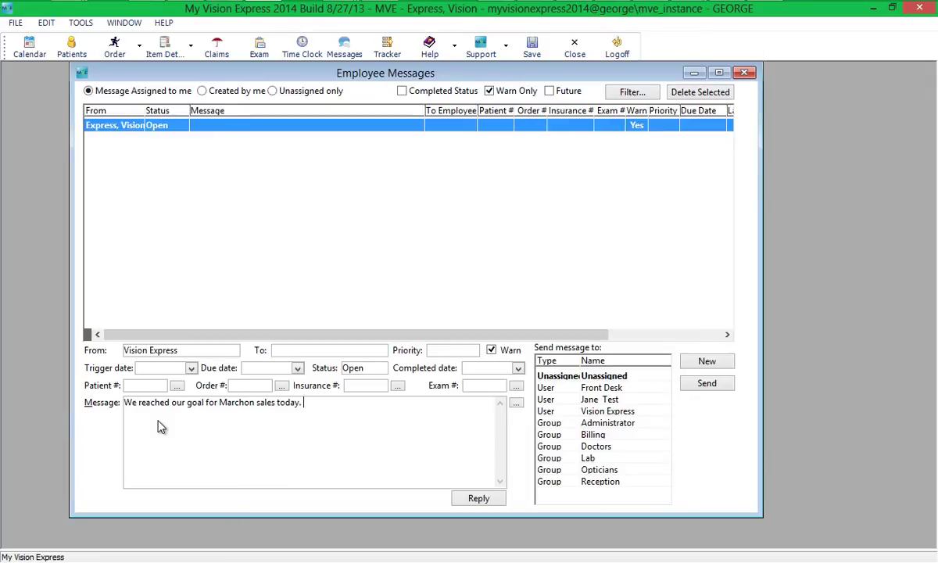
pyautogui.write('Great job everyone!')
pyautogui.click(598, 388)
pyautogui.keyDown('ctrl'); pyautogui.click(606, 399); pyautogui.keyUp('ctrl')
pyautogui.keyDown('ctrl'); pyautogui.click(598, 470); pyautogui.keyUp('ctrl')
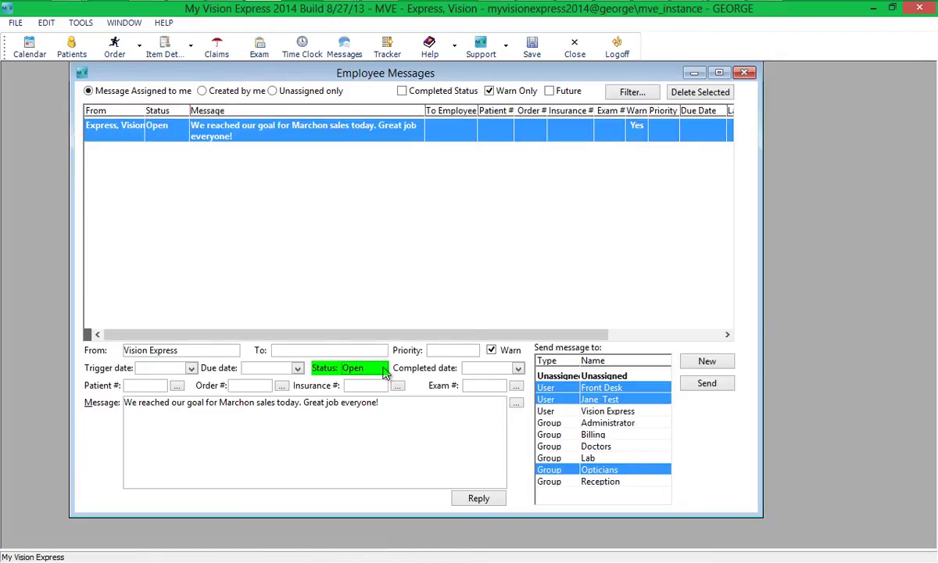
# - Set the message status to Complete and send it without a linked patient
pyautogui.click(366, 368)
pyautogui.click(364, 395)
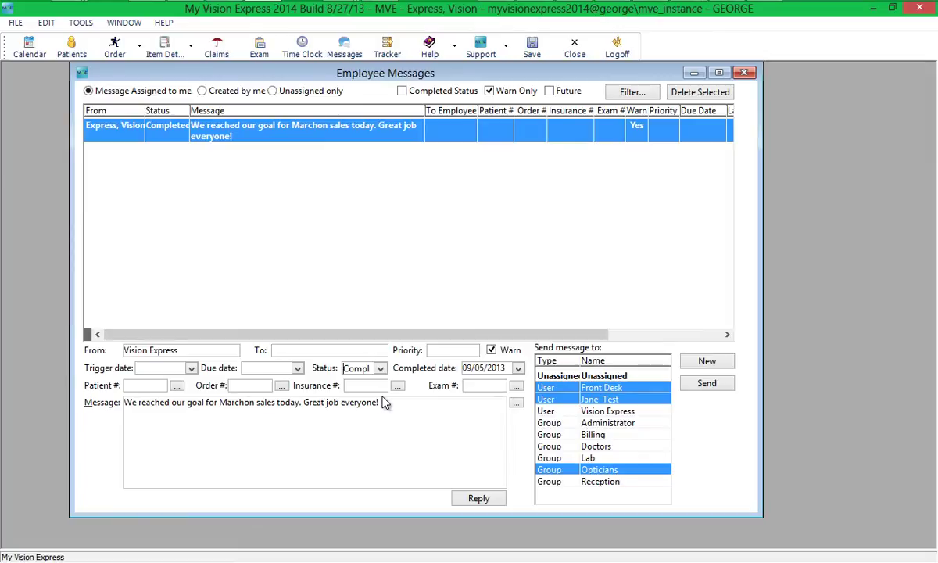
pyautogui.click(705, 384)
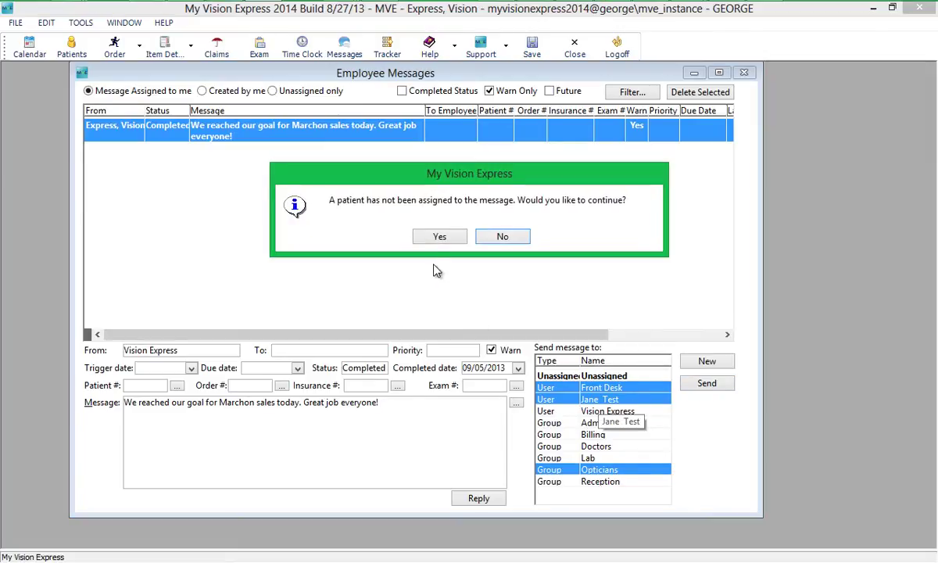
pyautogui.click(439, 236)
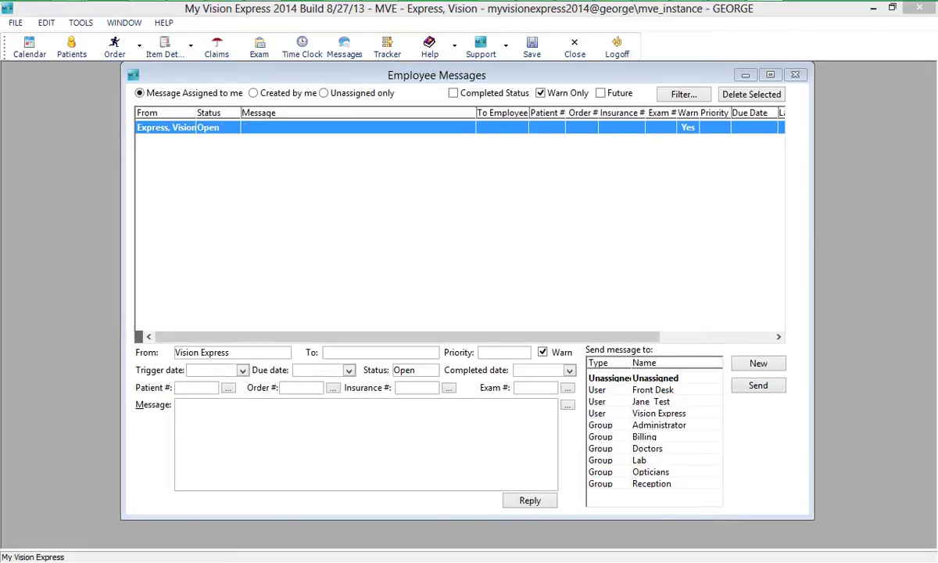
# - In FILE > Setup > Categories, search 'employee' and select the Employee Messages Status category group
pyautogui.click(15, 22)
pyautogui.moveTo(67, 196)
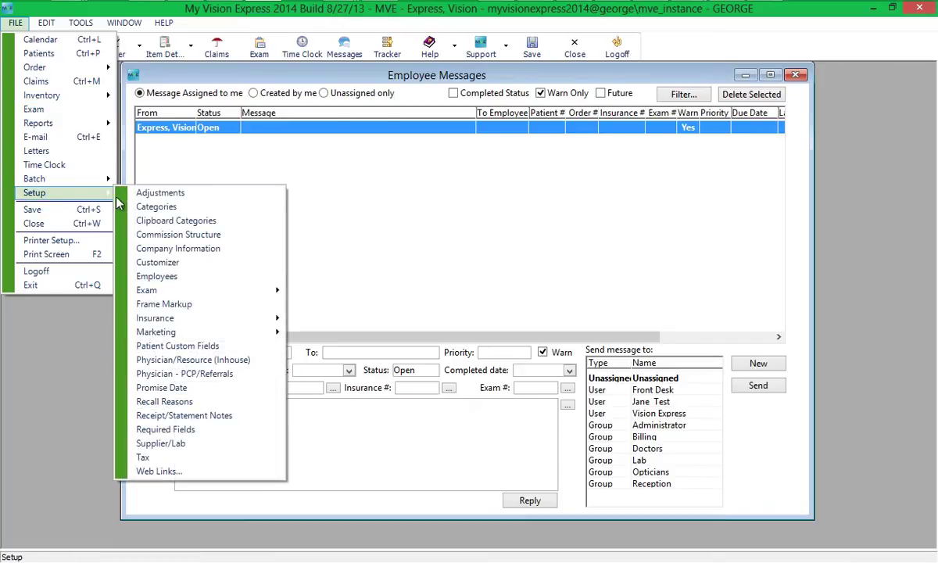
pyautogui.click(156, 206)
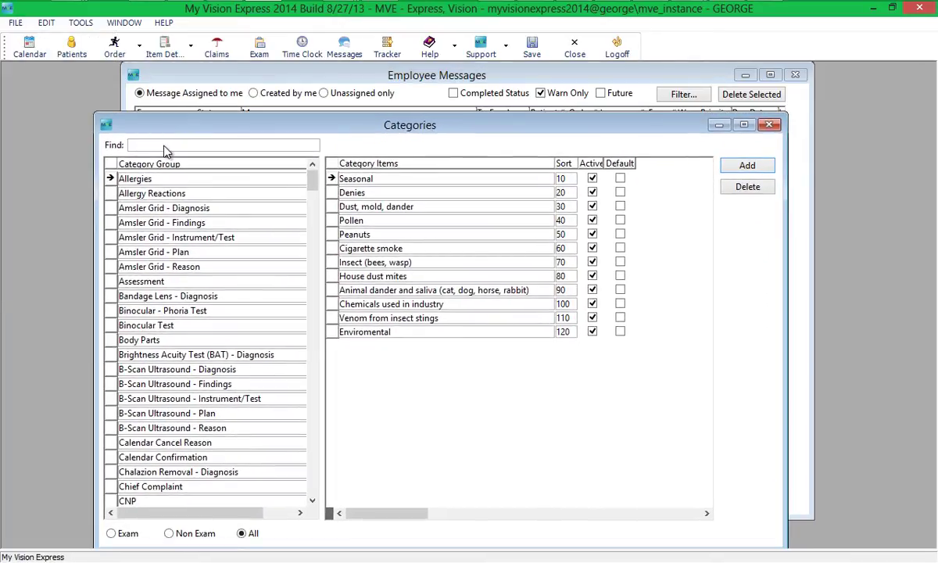
pyautogui.write('employ')
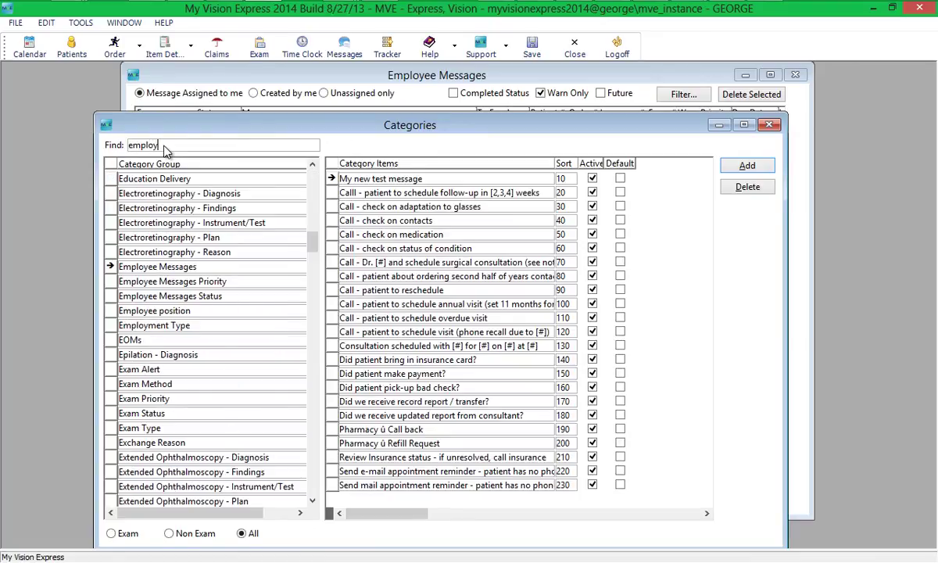
pyautogui.write('ee')
pyautogui.click(207, 296)
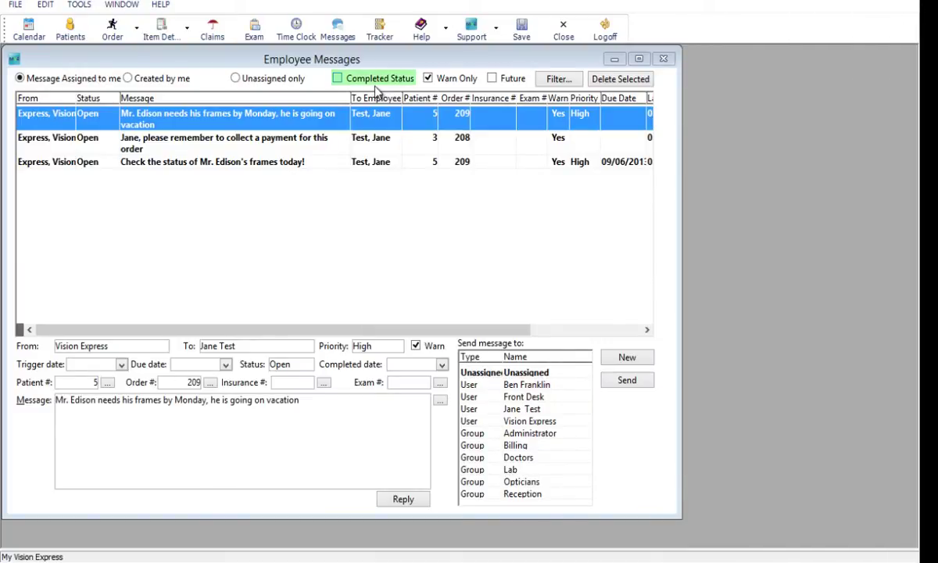
# - Include completed messages and reply to the frames message with 'He picked them up this morning.'
pyautogui.click(337, 79)
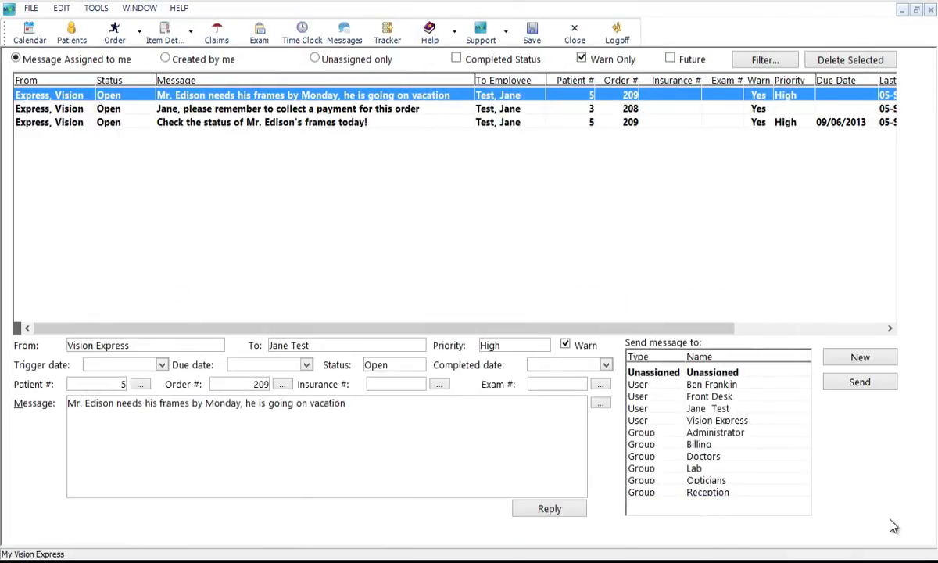
pyautogui.click(549, 509)
pyautogui.write('He picke')
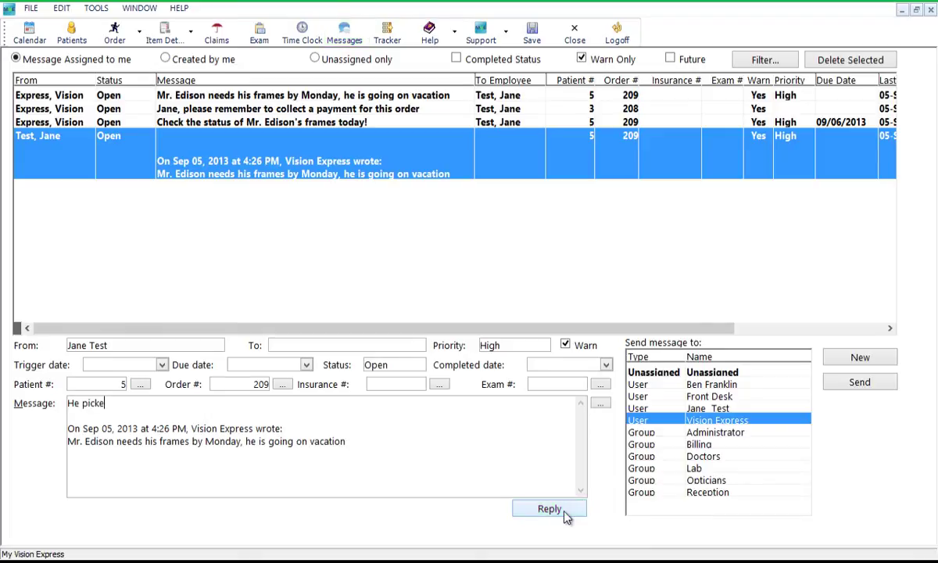
pyautogui.write('d them up this morning.')
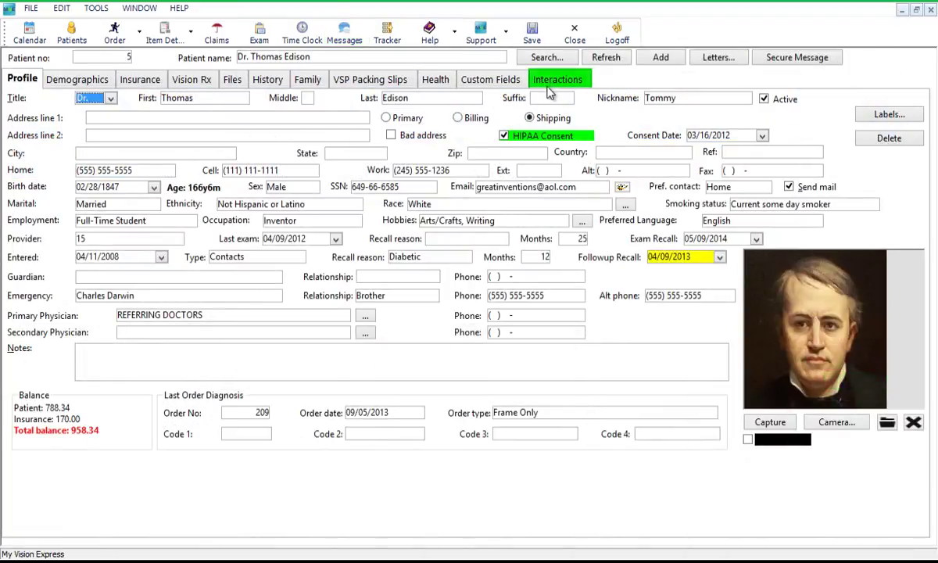
# - Show the patient record's linked messages under Interactions, then the exam's linked messages
pyautogui.click(550, 88)
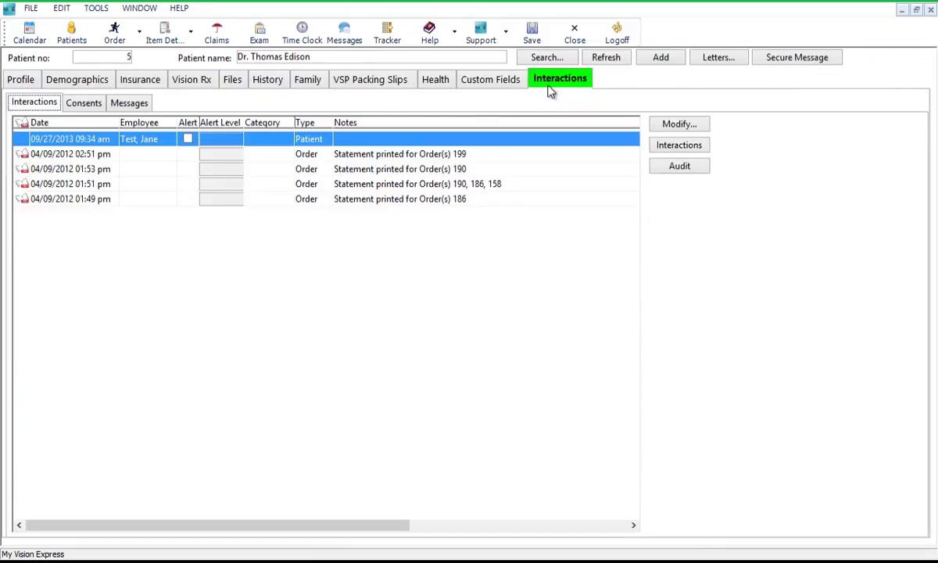
pyautogui.click(141, 111)
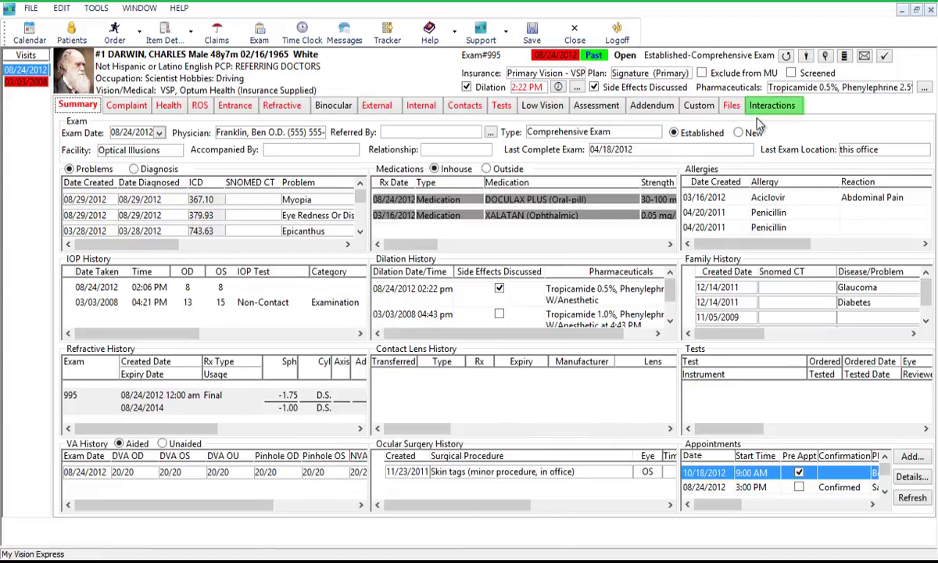
pyautogui.click(770, 109)
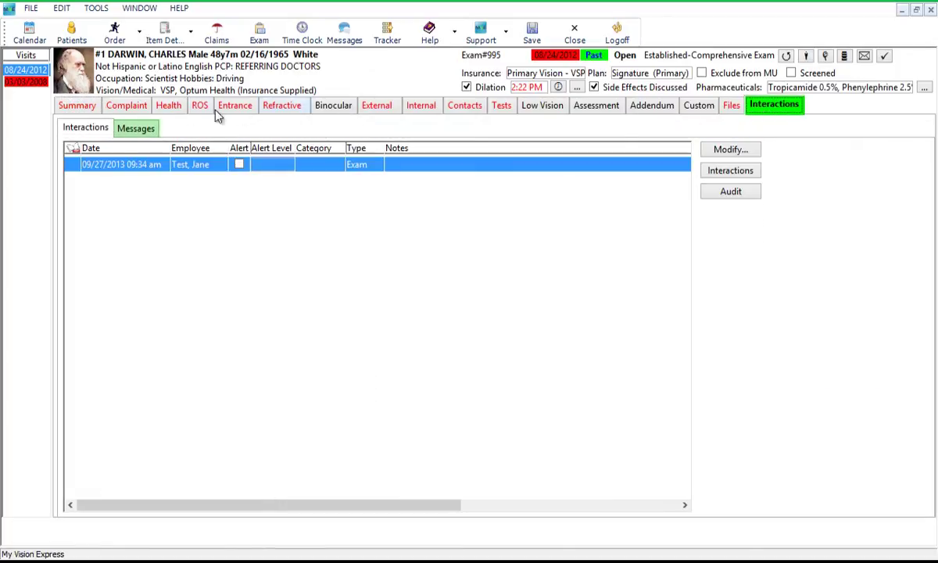
pyautogui.click(139, 128)
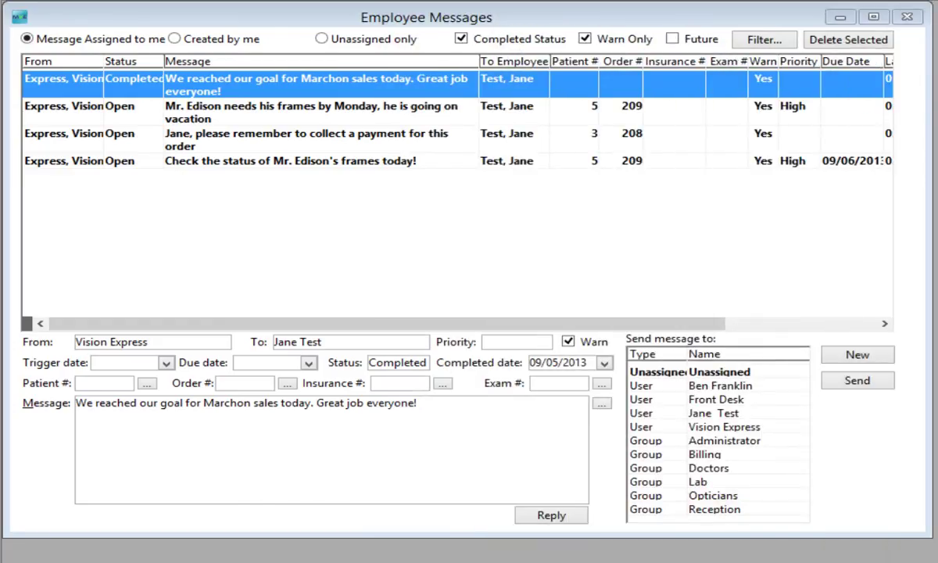
# - Open the Employee Messages filter criteria, then bring up the FILE > Reports submenu
pyautogui.click(773, 43)
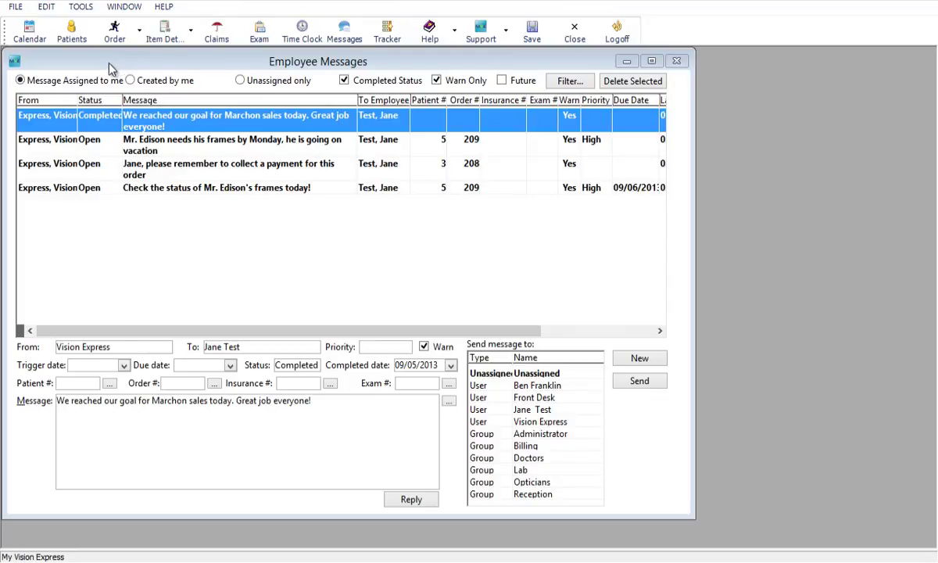
pyautogui.click(13, 8)
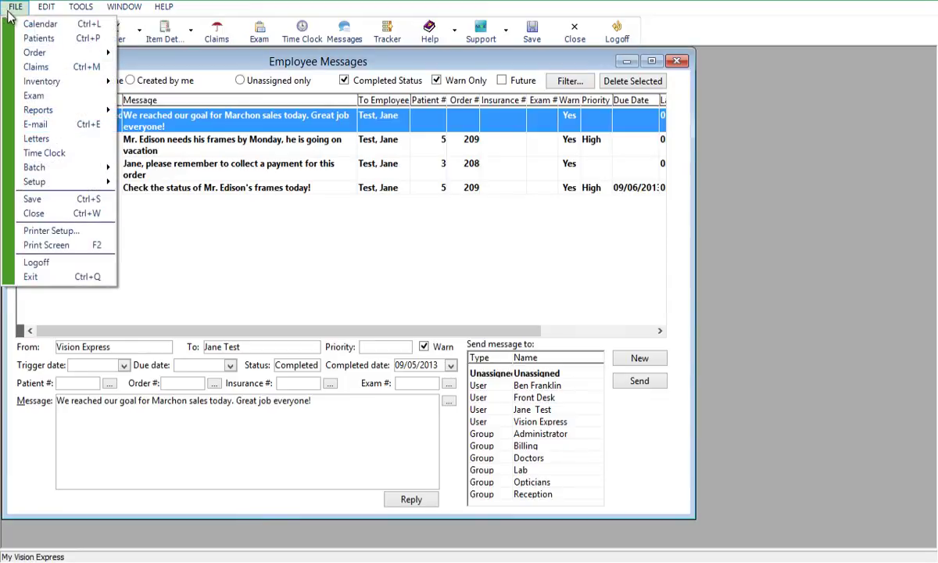
pyautogui.moveTo(39, 112)
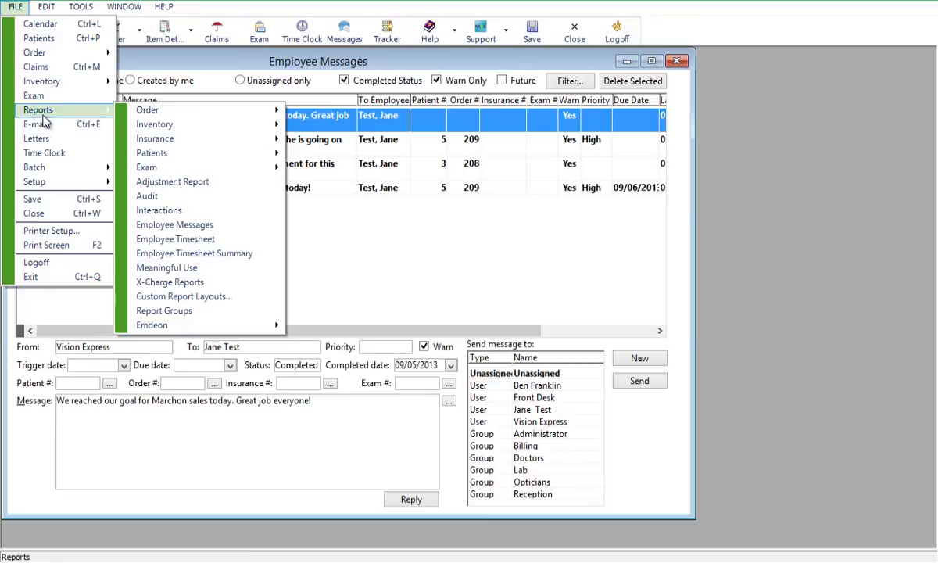